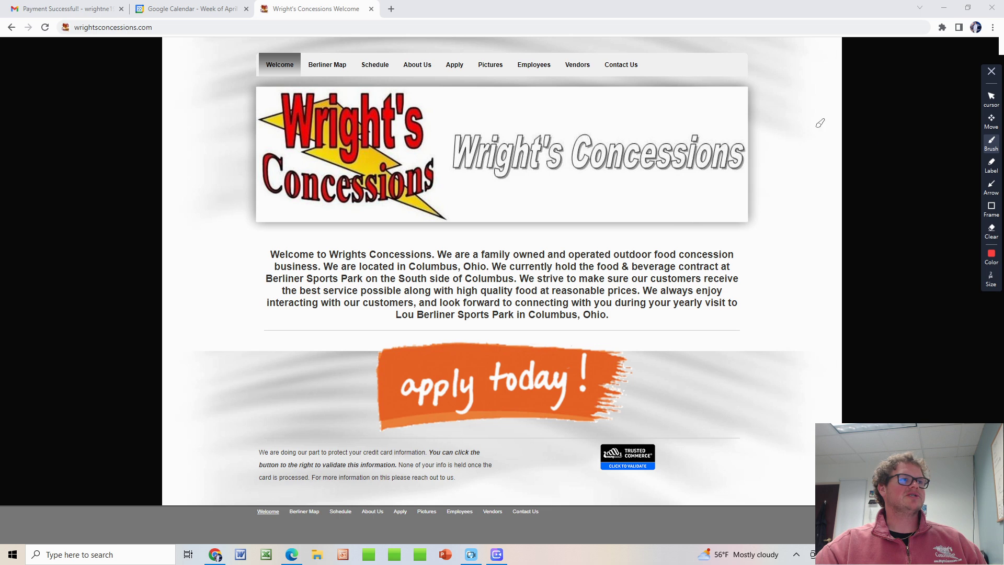
# Step: Underline the website address, then erase the marks and leave annotation mode
pyautogui.moveTo(73, 40); pyautogui.dragTo(156, 40)
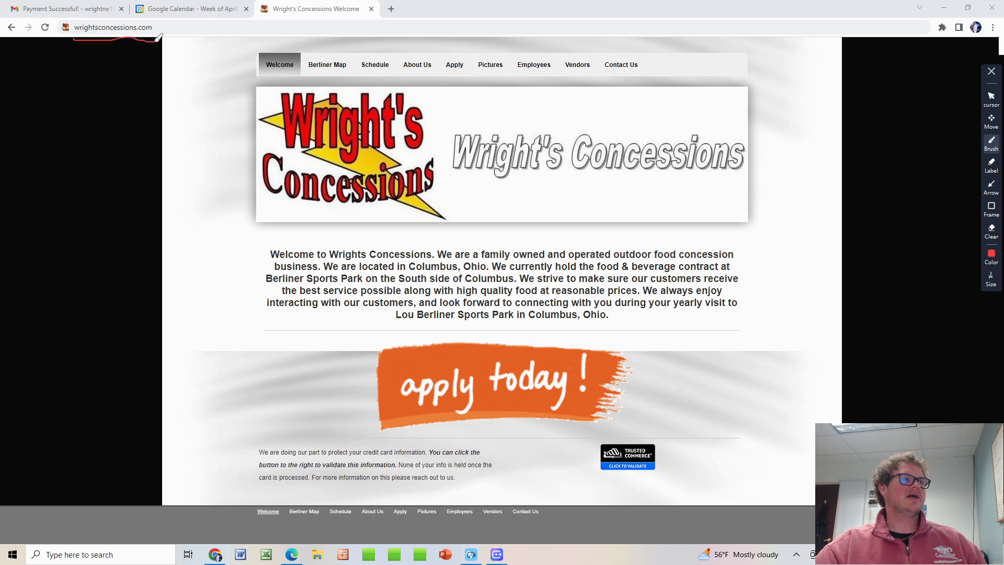
pyautogui.moveTo(80, 36); pyautogui.dragTo(144, 37)
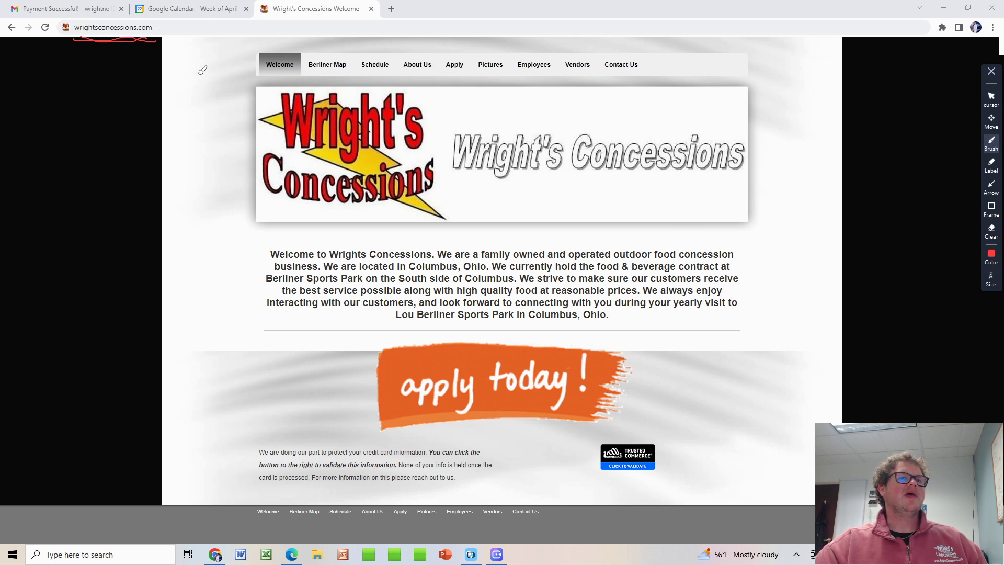
pyautogui.click(990, 230)
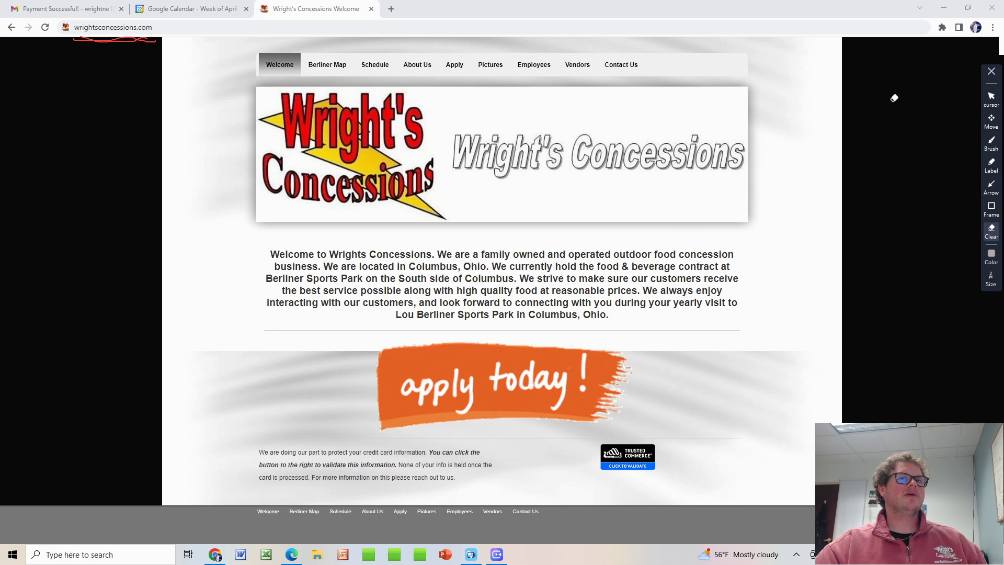
pyautogui.click(988, 98)
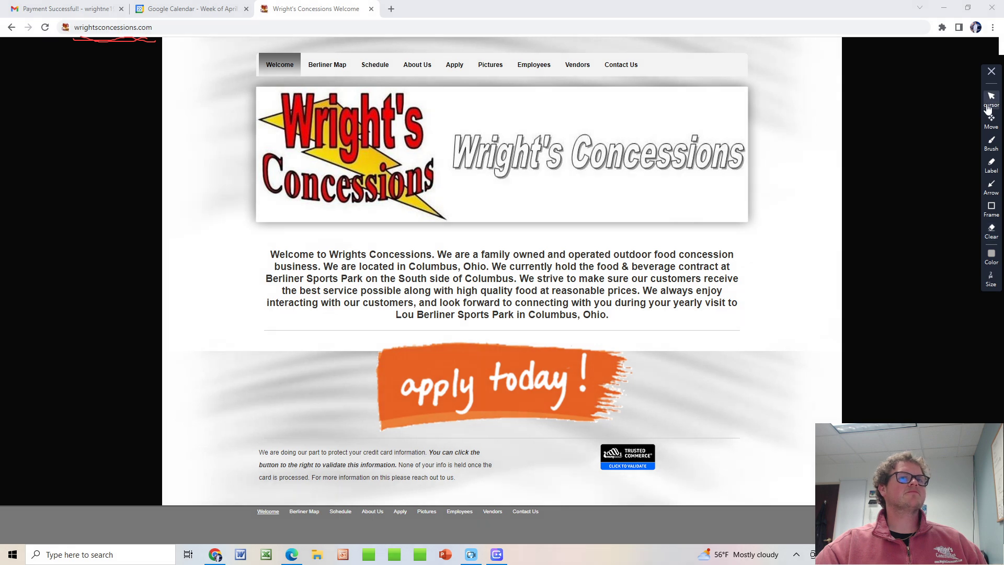
# Step: Go to the Vendors page and scroll down to the park sections
pyautogui.click(579, 67)
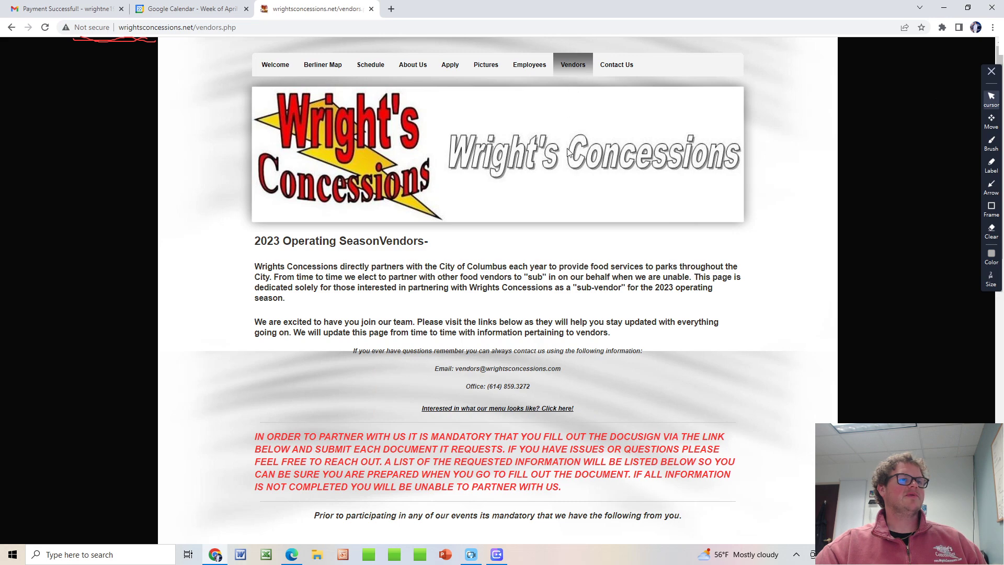
pyautogui.scroll(-2, 572, 188)
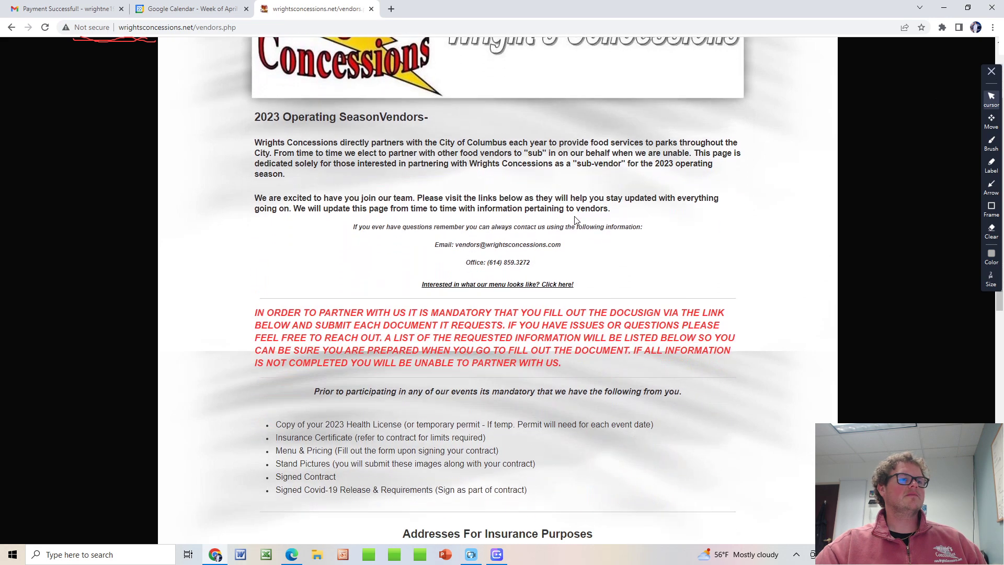
pyautogui.scroll(-8, 575, 218)
pyautogui.scroll(-1, 574, 218)
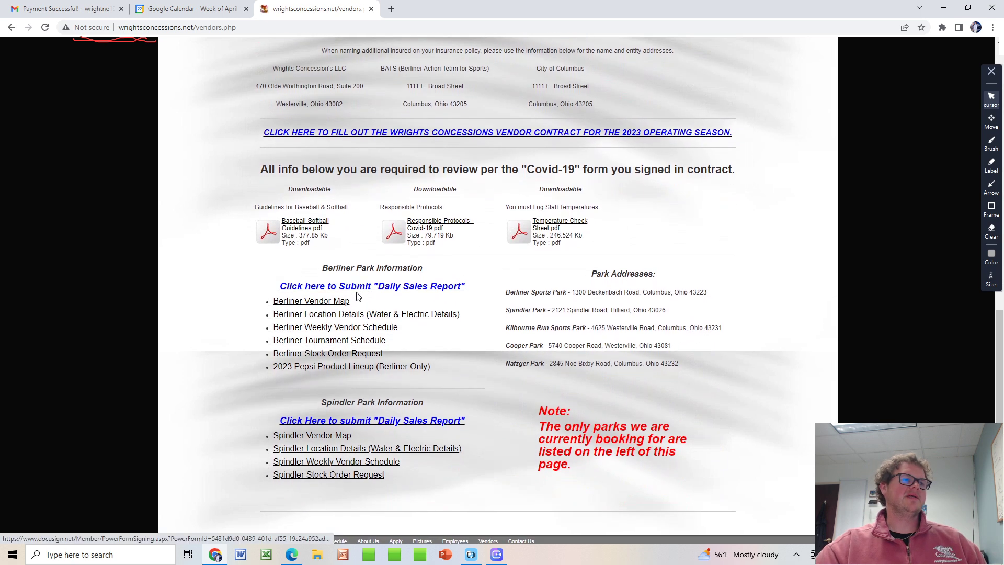
# Step: Highlight the Berliner and Spindler Park Information headings, then open the Spindler Daily Sales Report form
pyautogui.moveTo(328, 268); pyautogui.dragTo(401, 280)
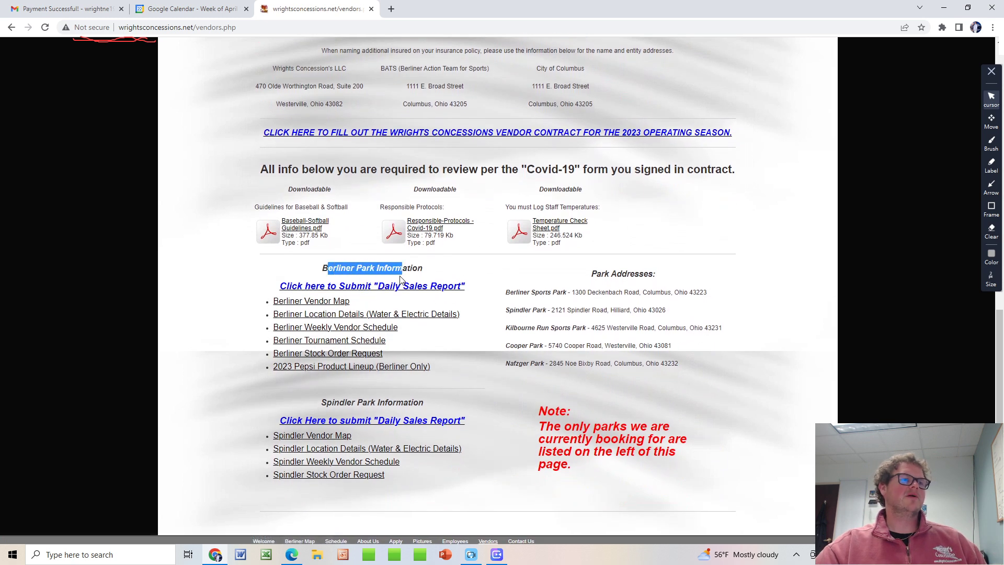
pyautogui.moveTo(332, 402); pyautogui.dragTo(418, 398)
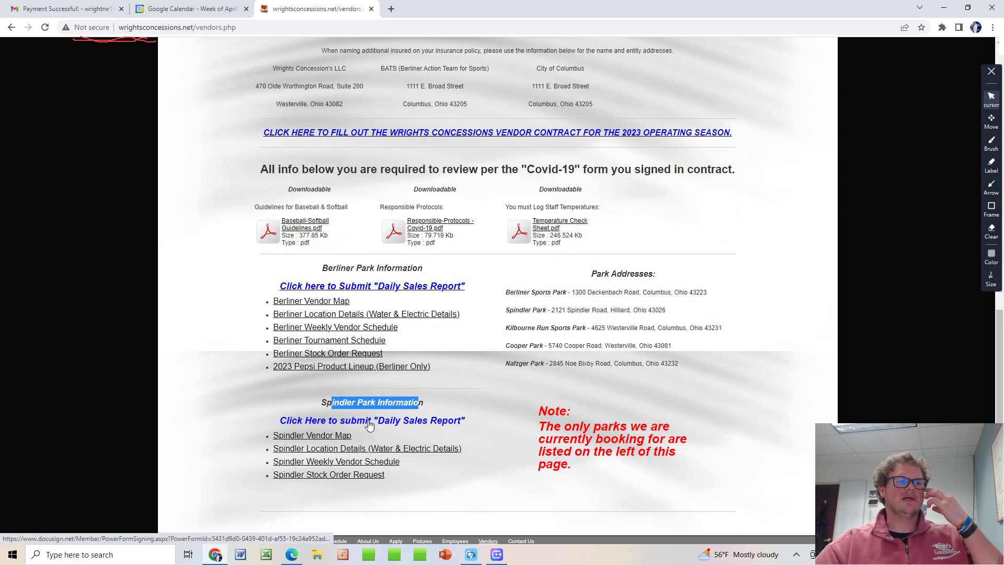
pyautogui.click(284, 396)
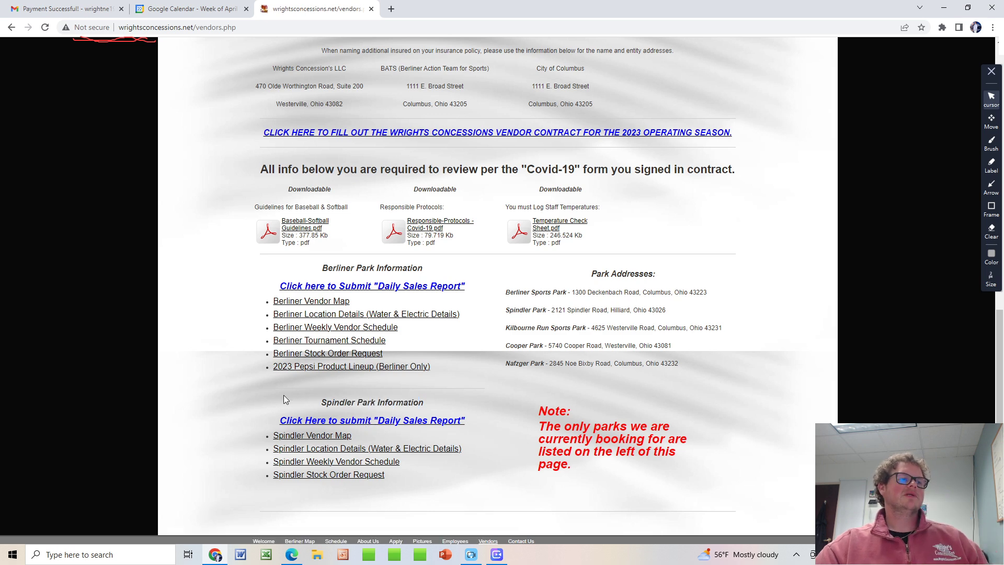
pyautogui.click(391, 423)
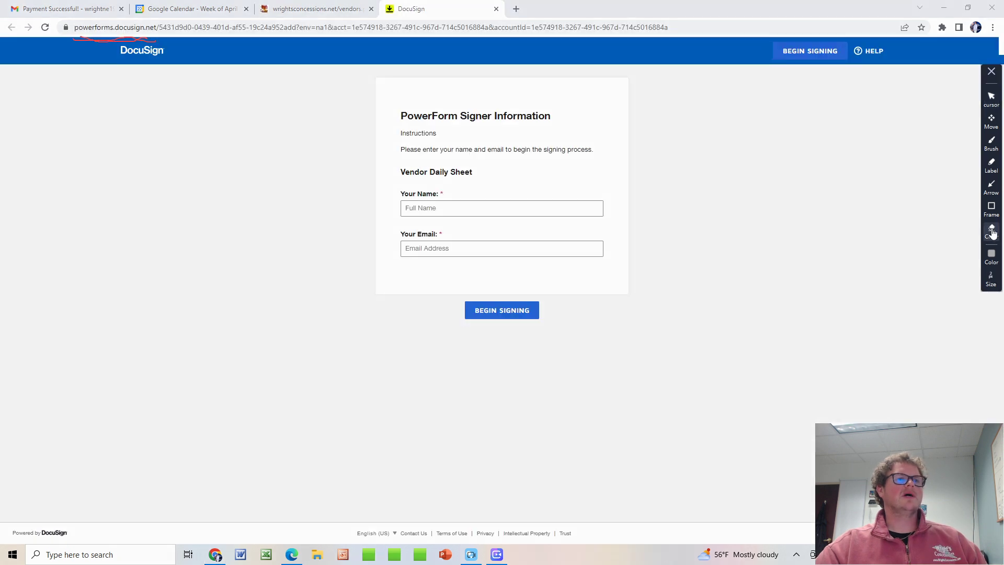
# Step: Leave annotation mode and autofill the signer's full name and e-mail address
pyautogui.click(992, 231)
pyautogui.click(991, 98)
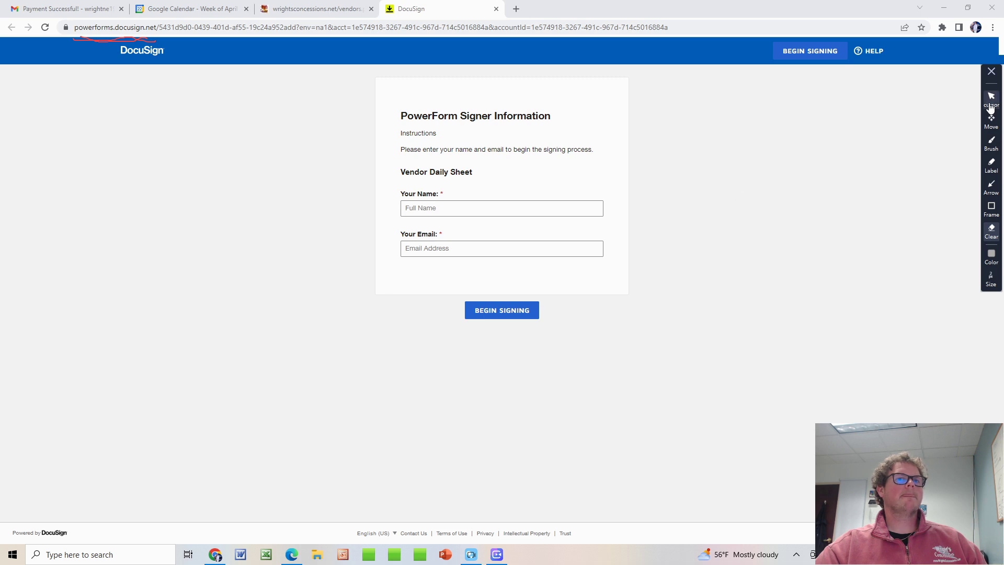
pyautogui.click(454, 207)
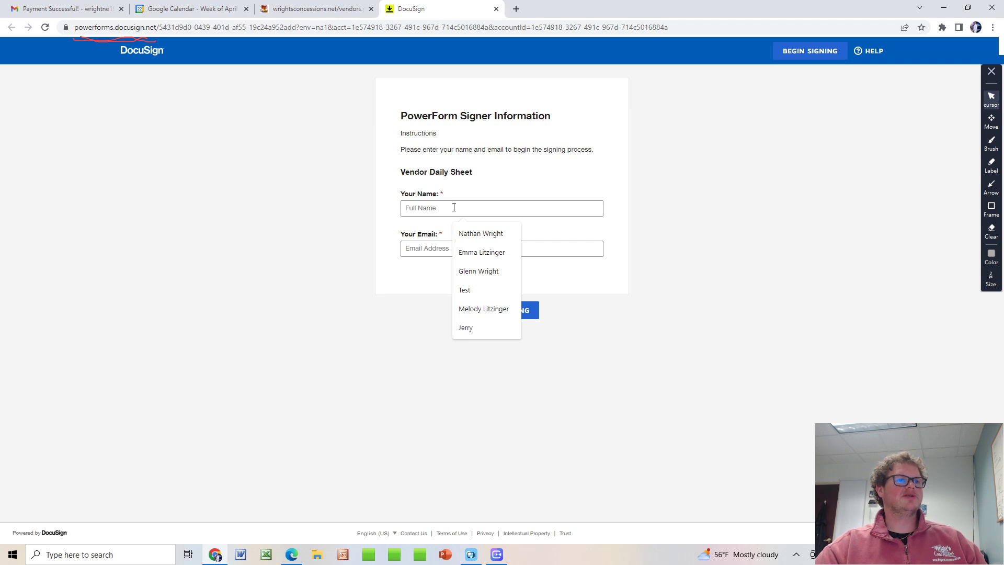
pyautogui.click(467, 231)
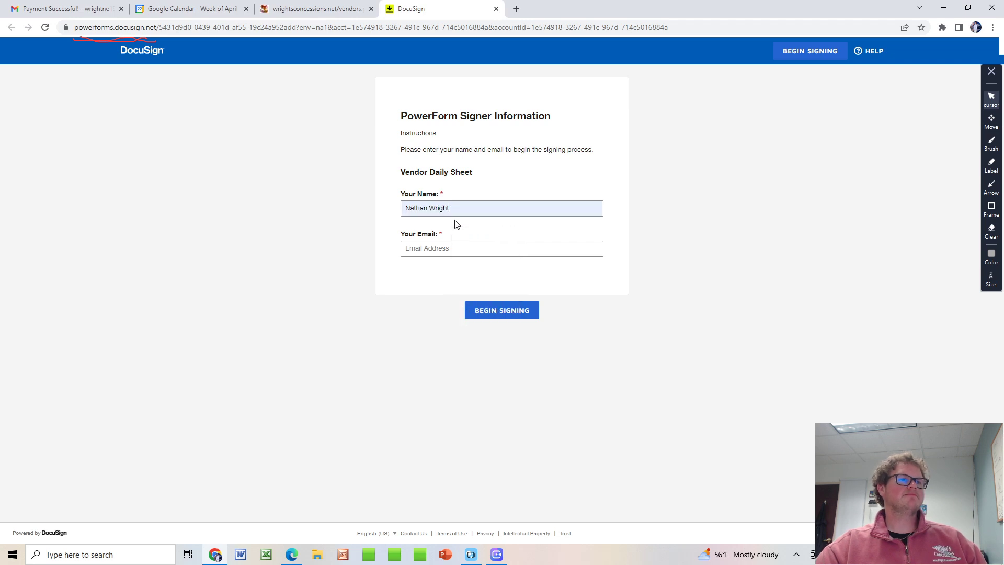
pyautogui.click(441, 252)
pyautogui.click(473, 274)
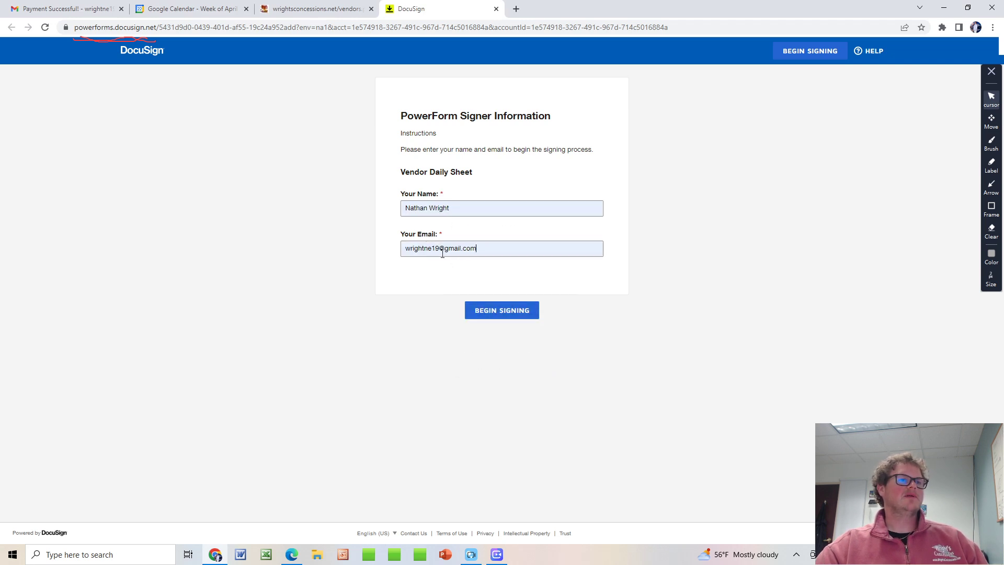
# Step: Begin signing and start entering the e-mailed access code
pyautogui.click(500, 314)
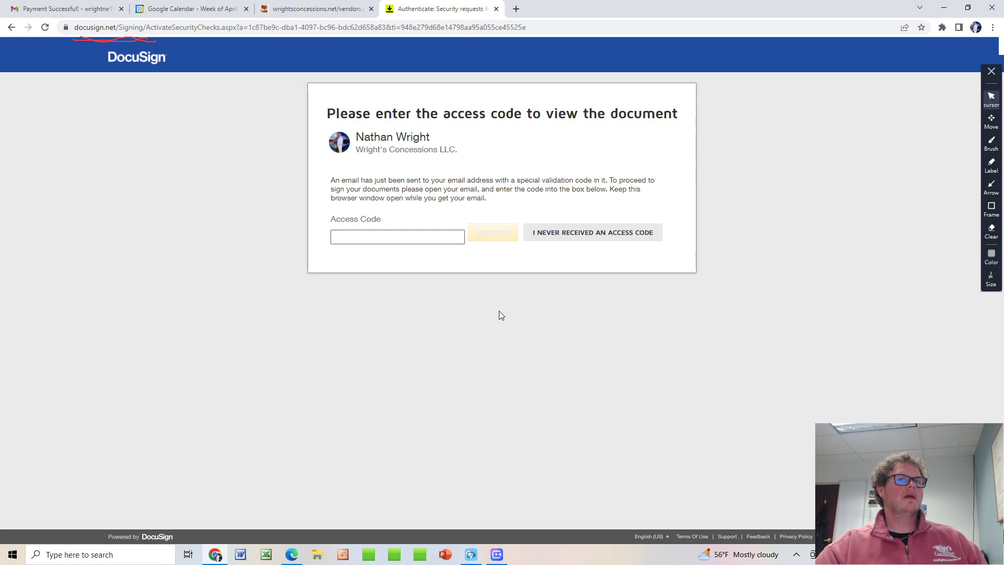
pyautogui.click(393, 237)
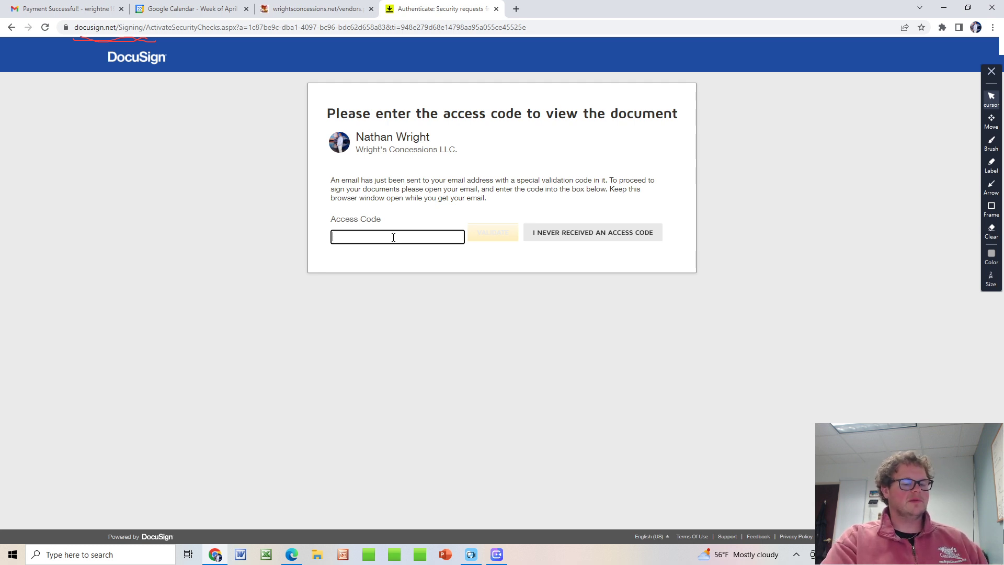
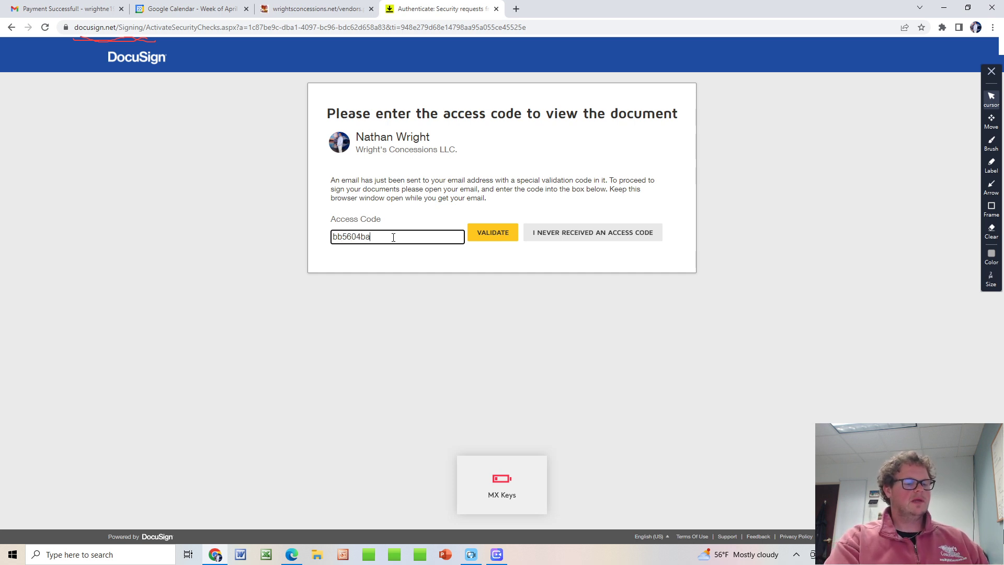
# Step: Submit the access code, agree to electronic records and signatures, and continue to the sheet
pyautogui.click(494, 236)
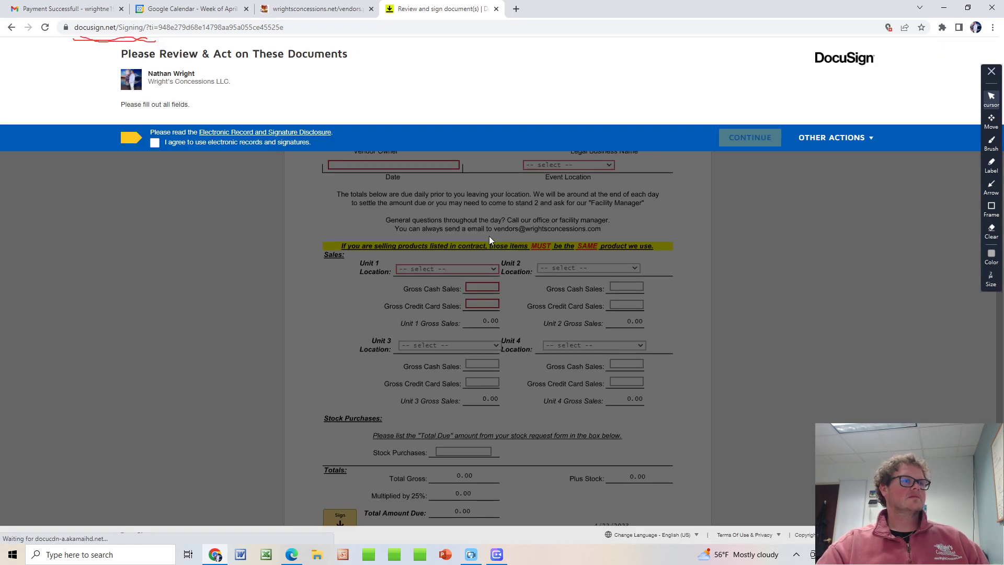
pyautogui.click(154, 143)
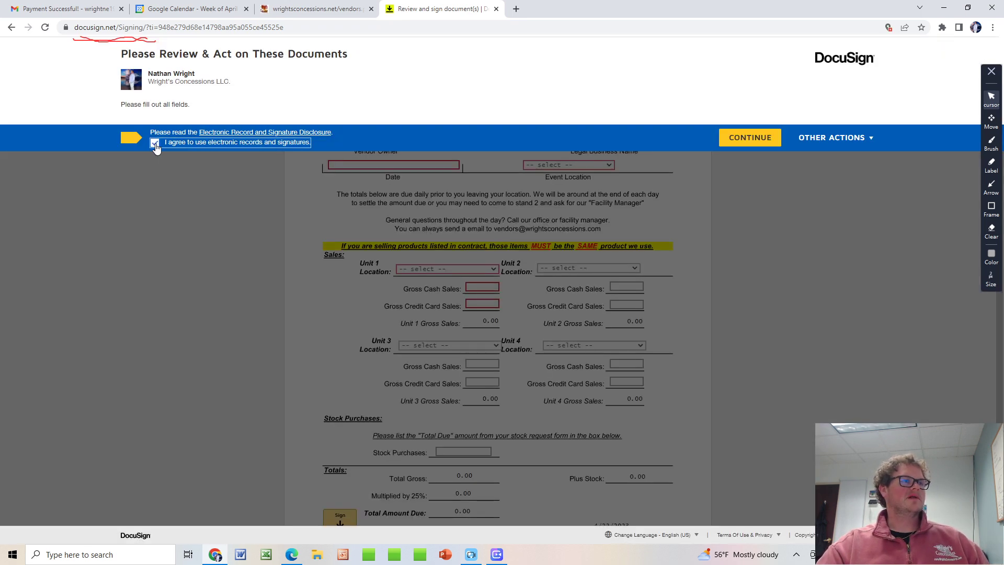
pyautogui.click(729, 144)
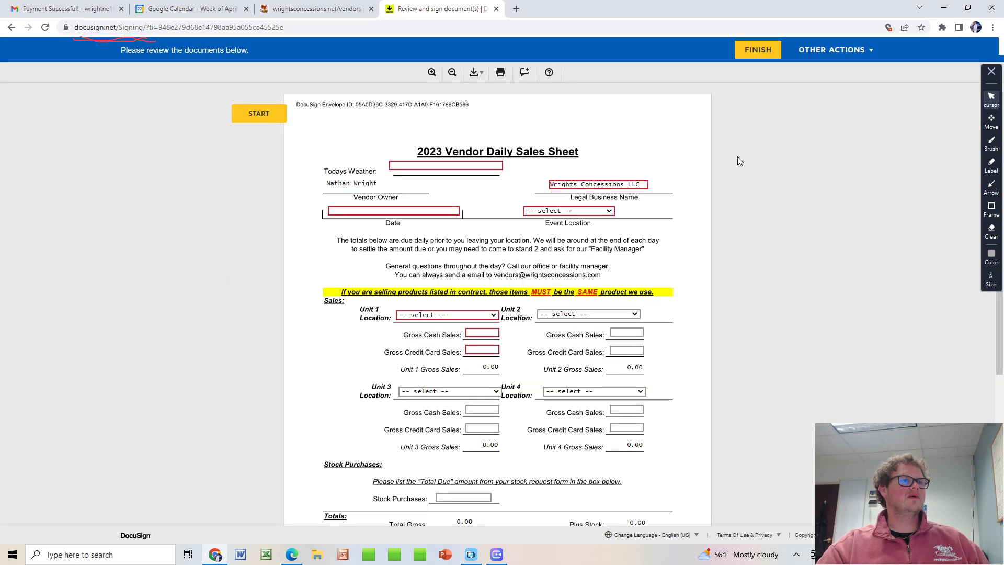
# Step: Touch the weather, business name and date fields, set the event location to Spindler Park, then return to the vendors page
pyautogui.click(419, 166)
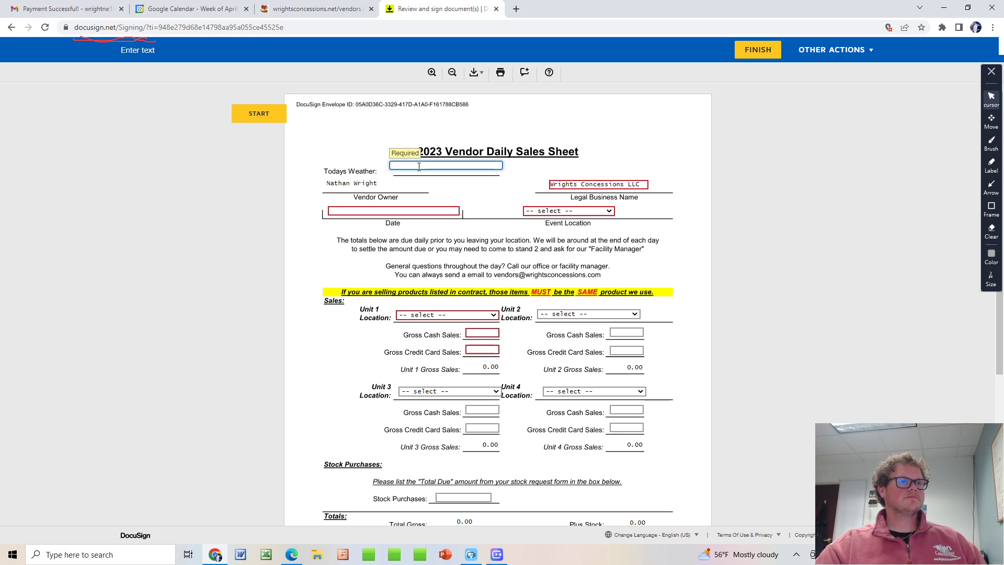
pyautogui.click(579, 184)
pyautogui.moveTo(579, 184); pyautogui.dragTo(616, 186)
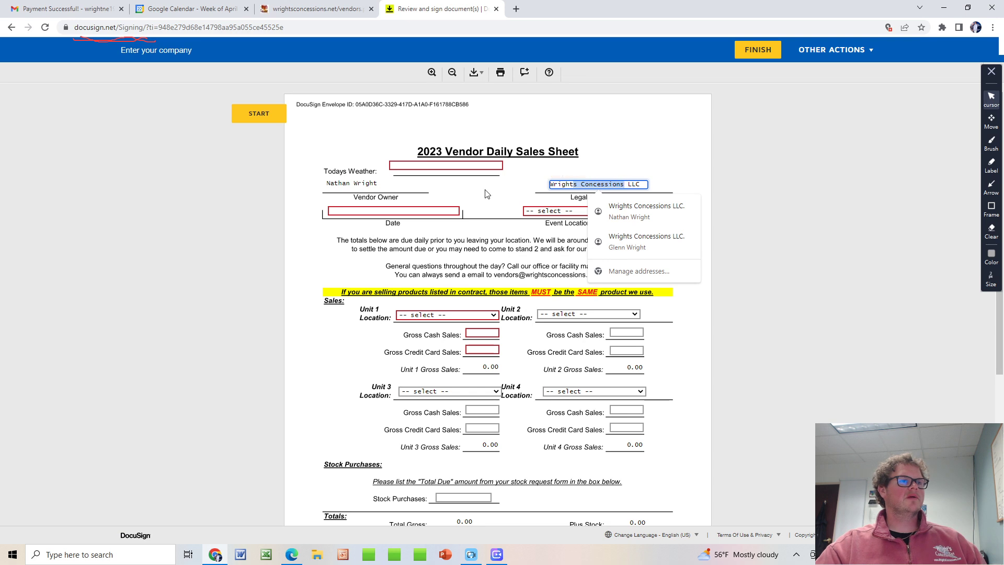
pyautogui.click(404, 211)
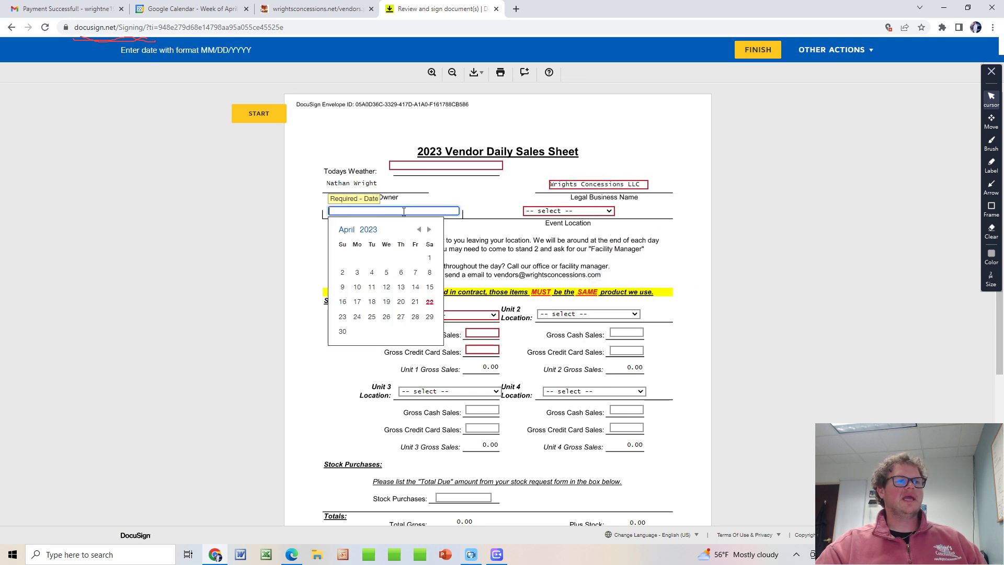
pyautogui.click(566, 214)
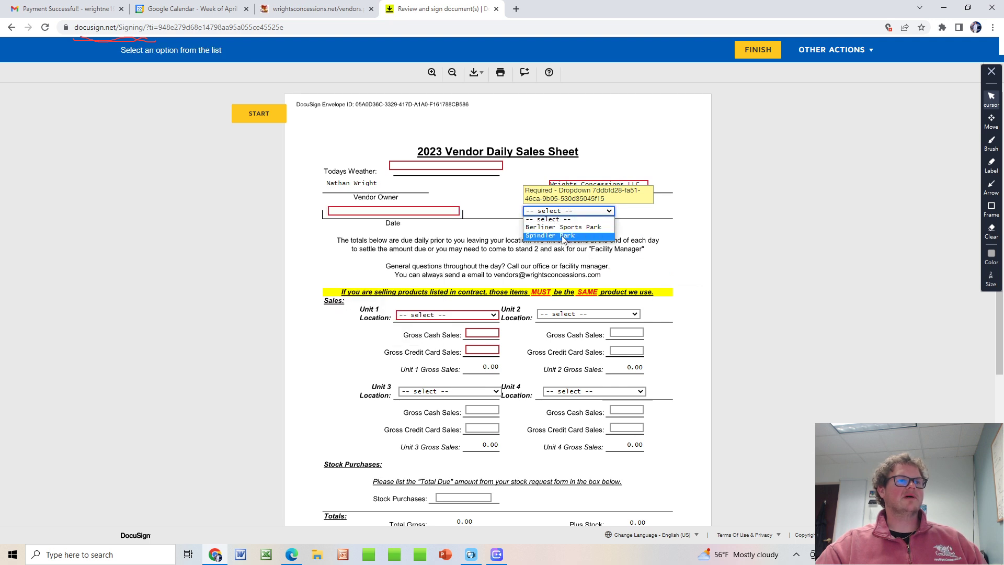
pyautogui.click(563, 236)
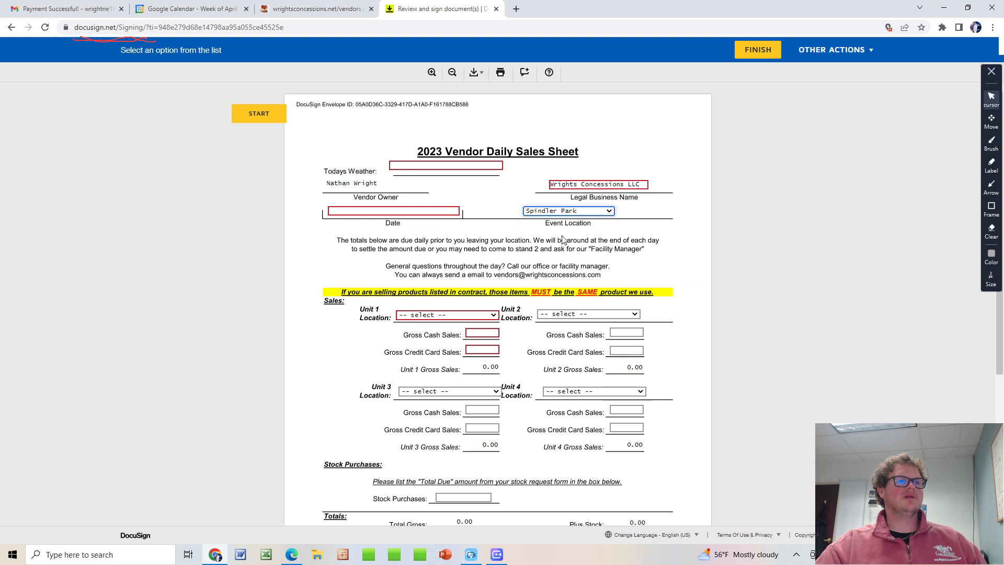
pyautogui.scroll(-3, 617, 241)
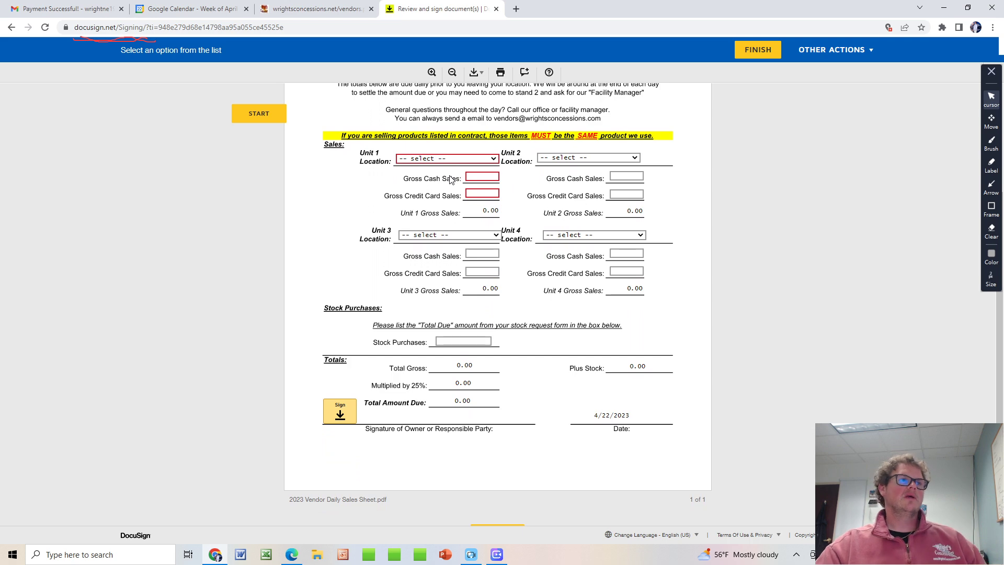
pyautogui.click(316, 9)
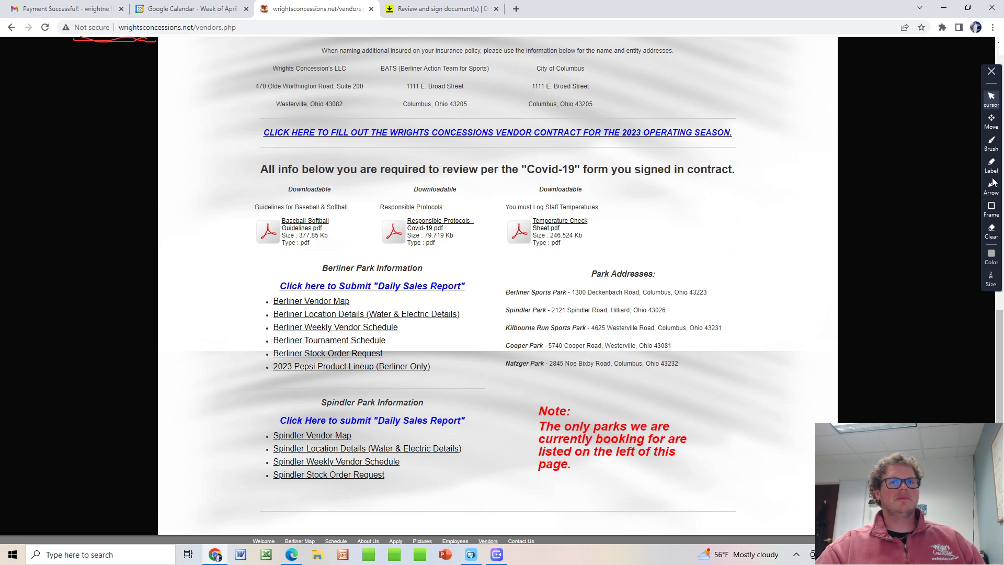
# Step: Draw red underlines under the Berliner and Spindler Vendor Map links, then exit drawing mode
pyautogui.click(991, 143)
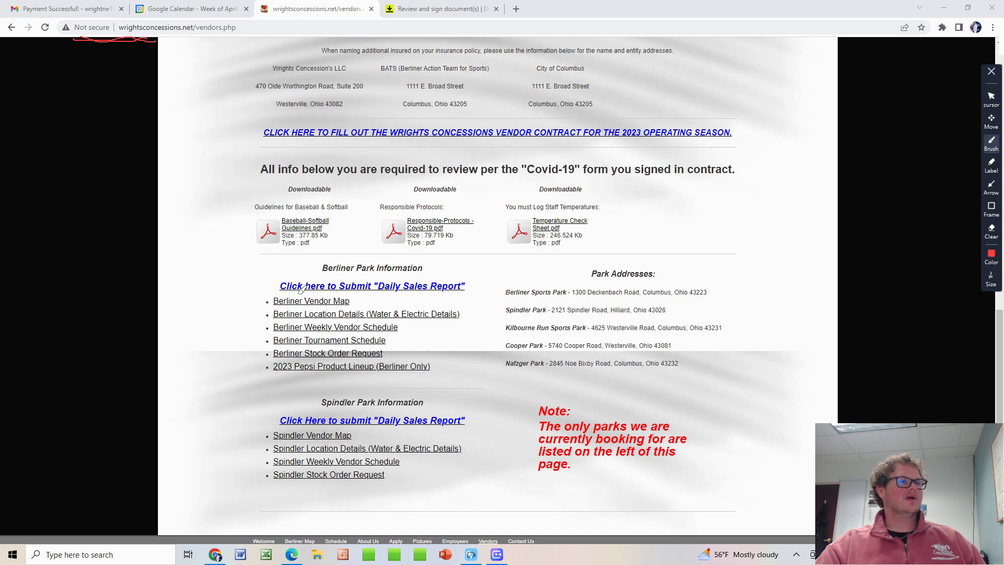
pyautogui.moveTo(268, 305); pyautogui.dragTo(351, 312)
pyautogui.moveTo(275, 441); pyautogui.dragTo(354, 437)
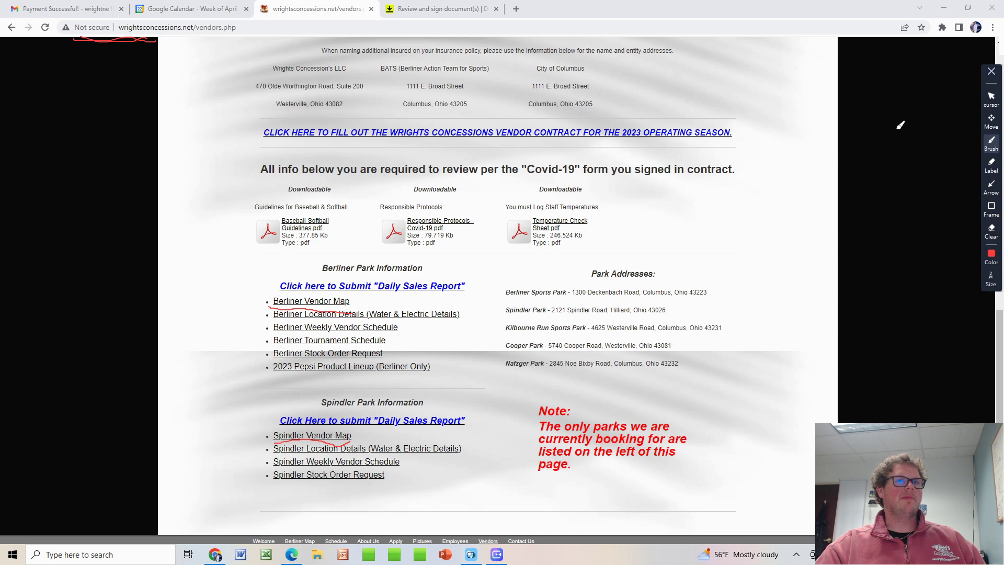
pyautogui.click(990, 98)
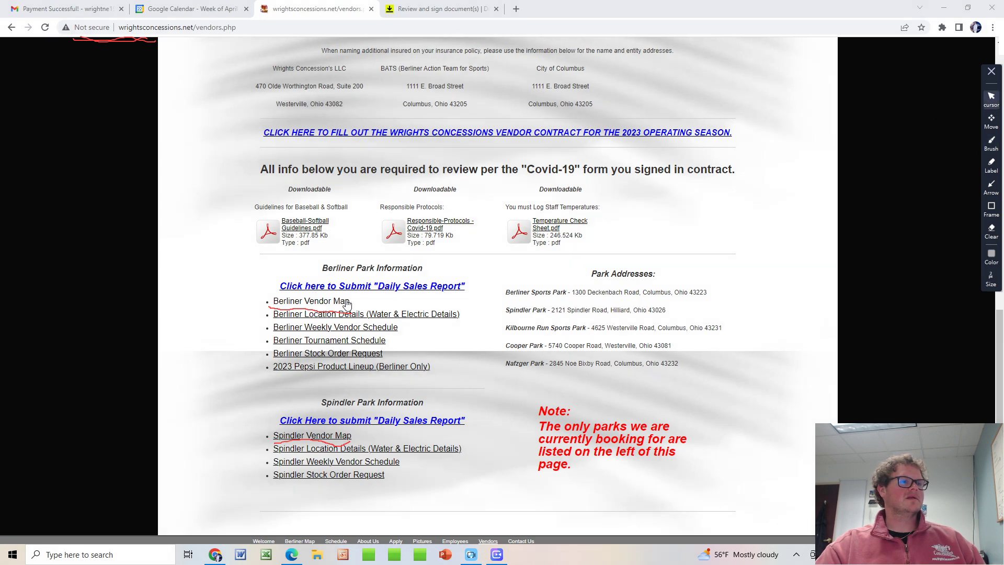
# Step: View the Spindler Vendor Map PDF's North and South setup locations, then go back to the vendors tab
pyautogui.click(342, 438)
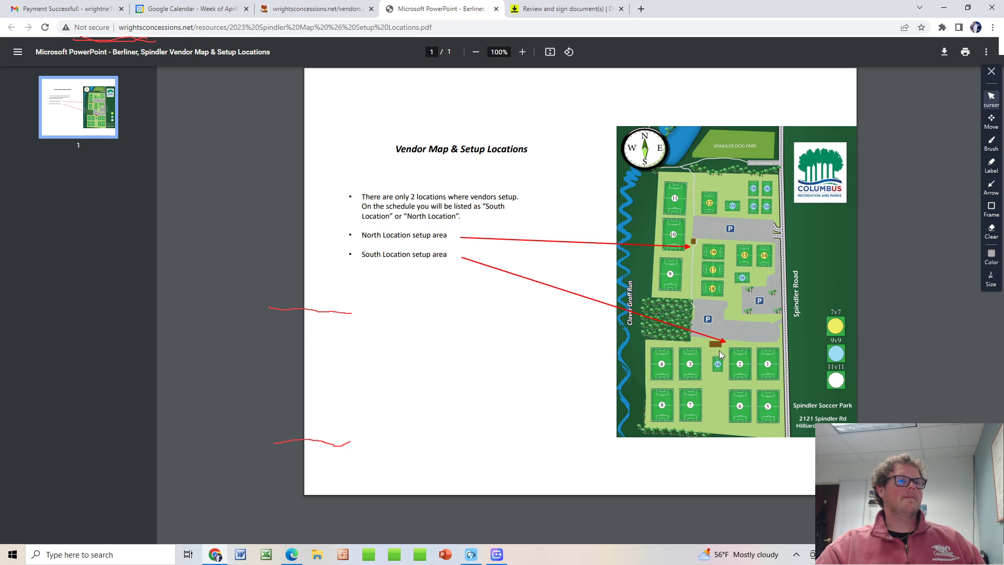
pyautogui.click(323, 10)
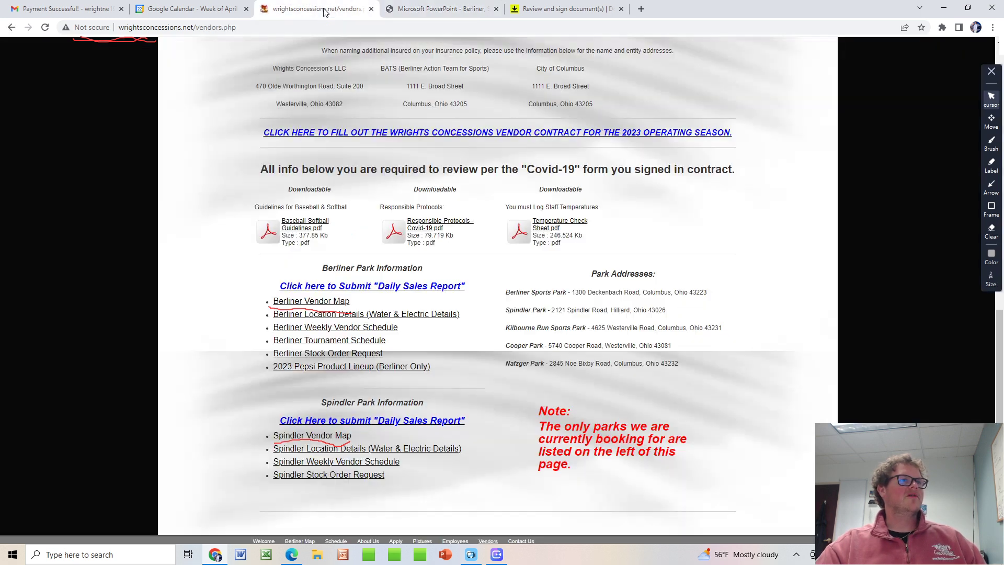
# Step: Check the 2023 Spindler Vendor Schedules sheet for week 4/17 - 4/23, then go back to the vendors tab
pyautogui.click(347, 462)
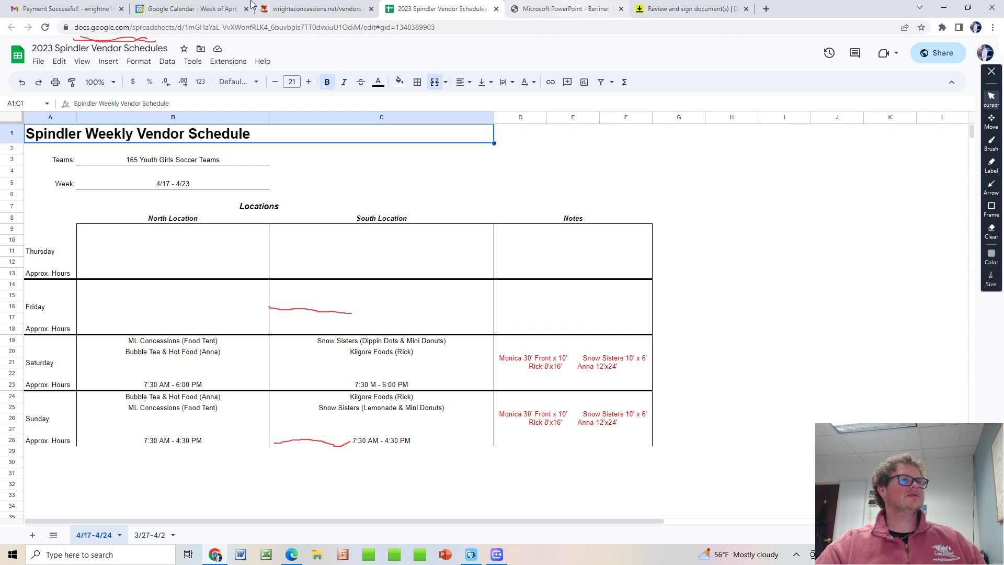
pyautogui.click(567, 9)
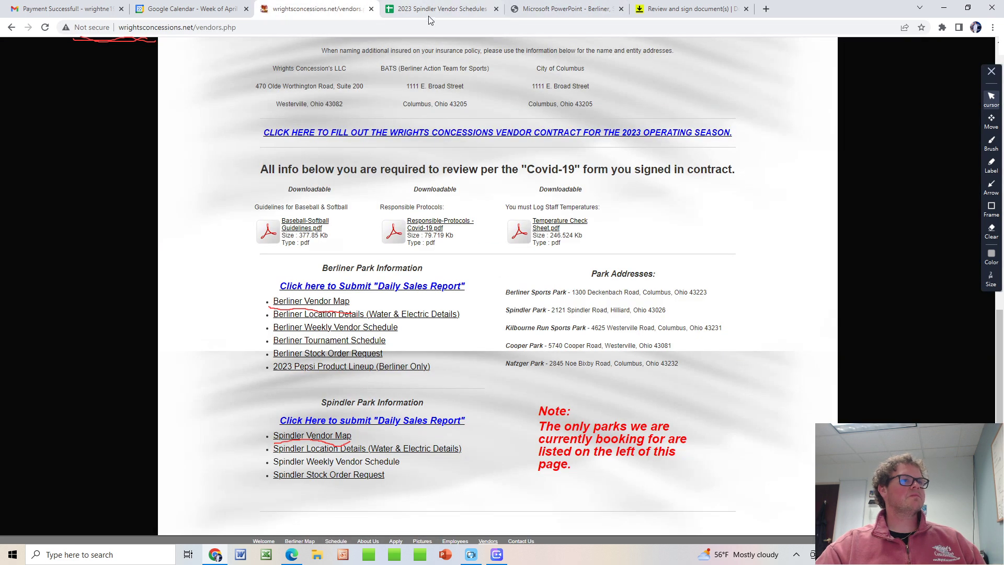
# Step: Back on the DocuSign sheet, set Unit 1's location to Spindler North Location
pyautogui.click(686, 9)
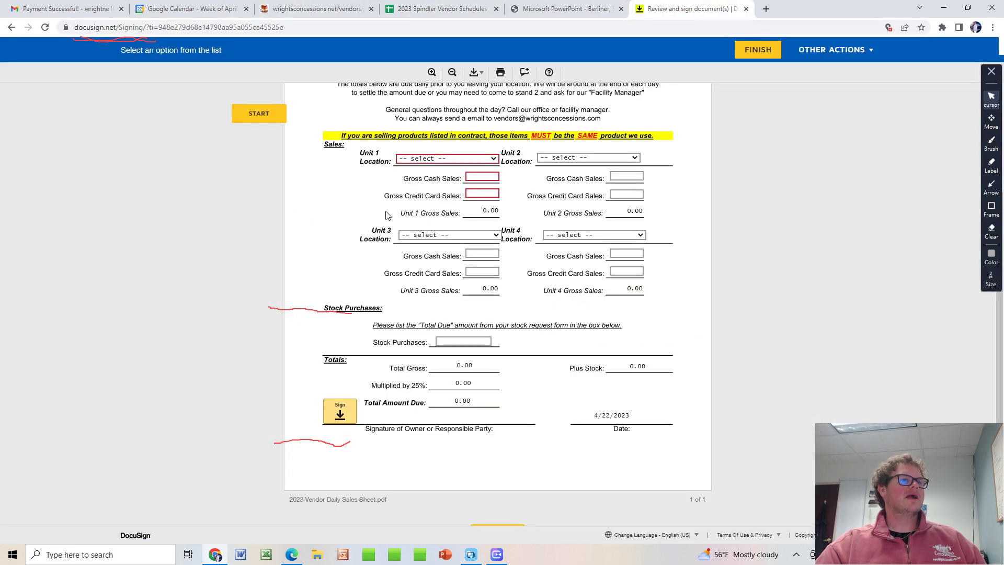
pyautogui.click(429, 159)
pyautogui.click(429, 159)
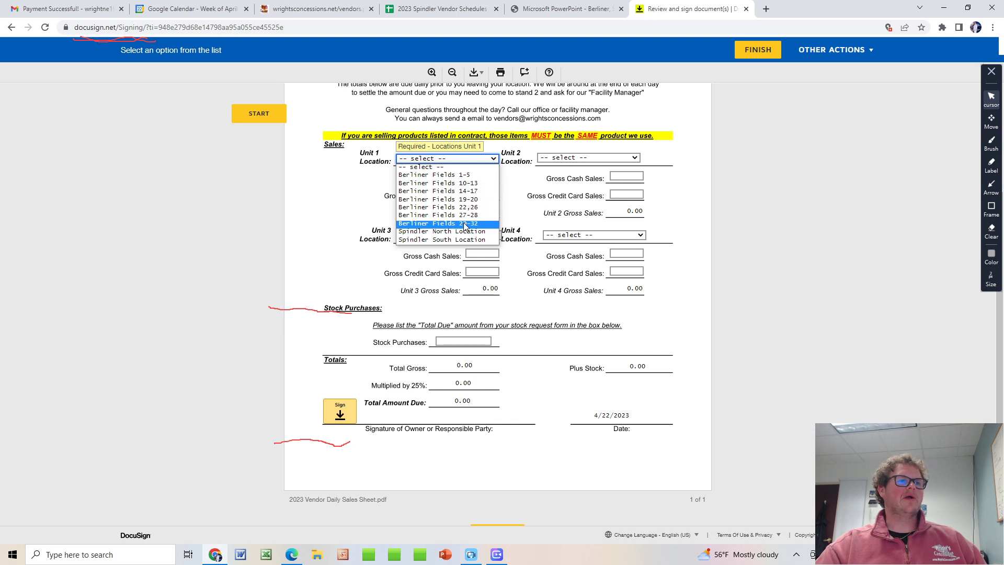
pyautogui.click(443, 175)
pyautogui.click(473, 158)
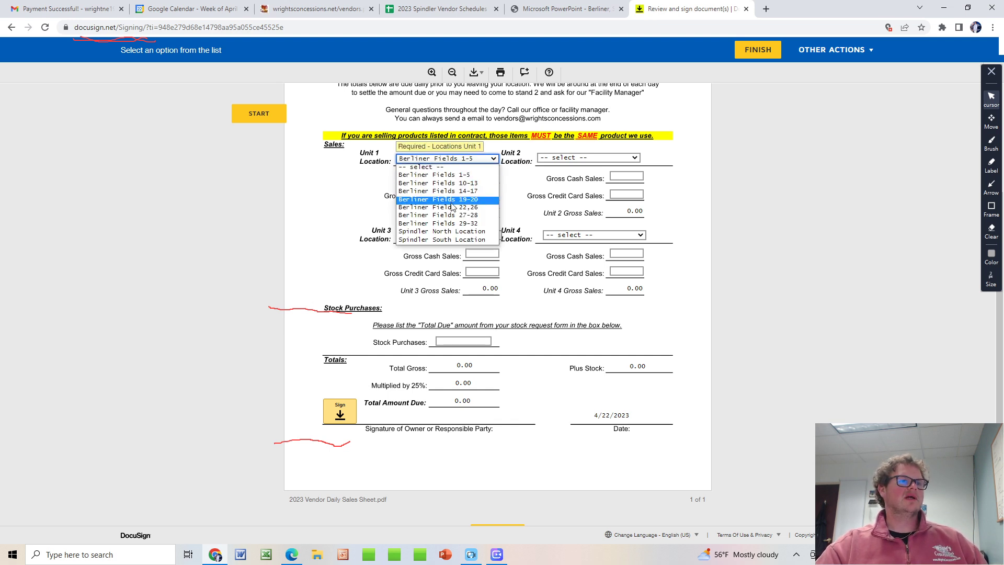
pyautogui.click(461, 234)
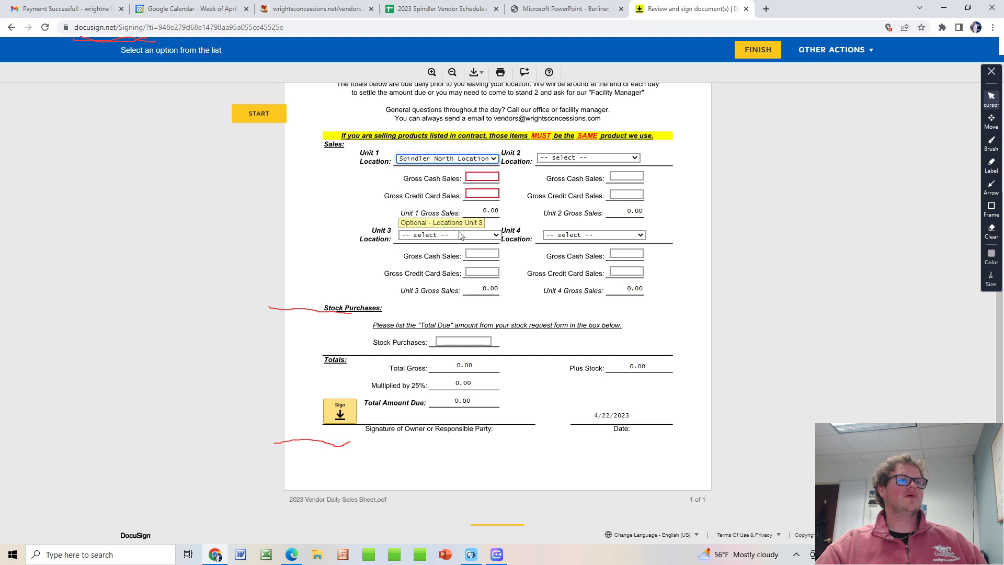
# Step: Enter Unit 1 sales of 450 cash and 30 credit card, for 480.00 gross
pyautogui.click(486, 177)
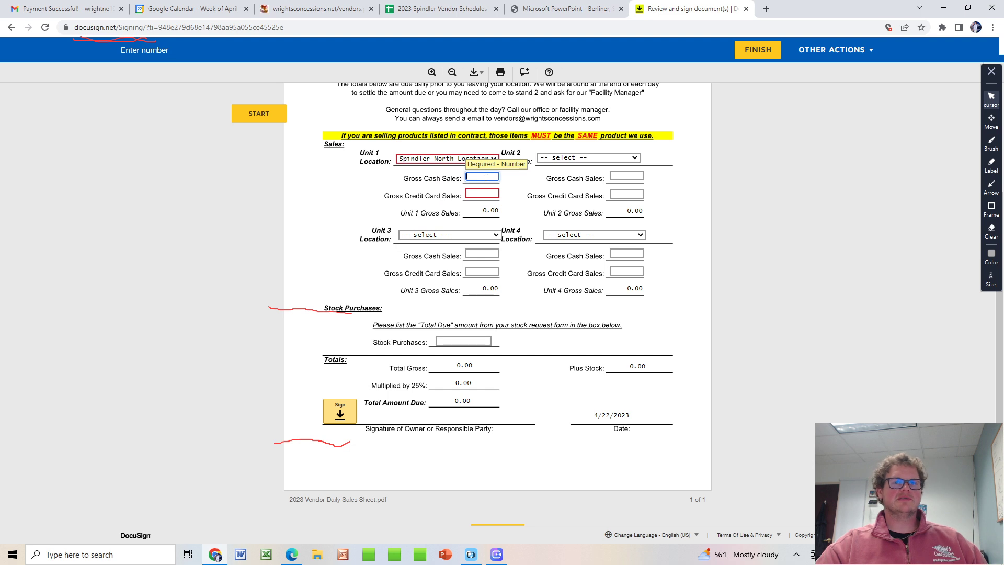
pyautogui.write('450')
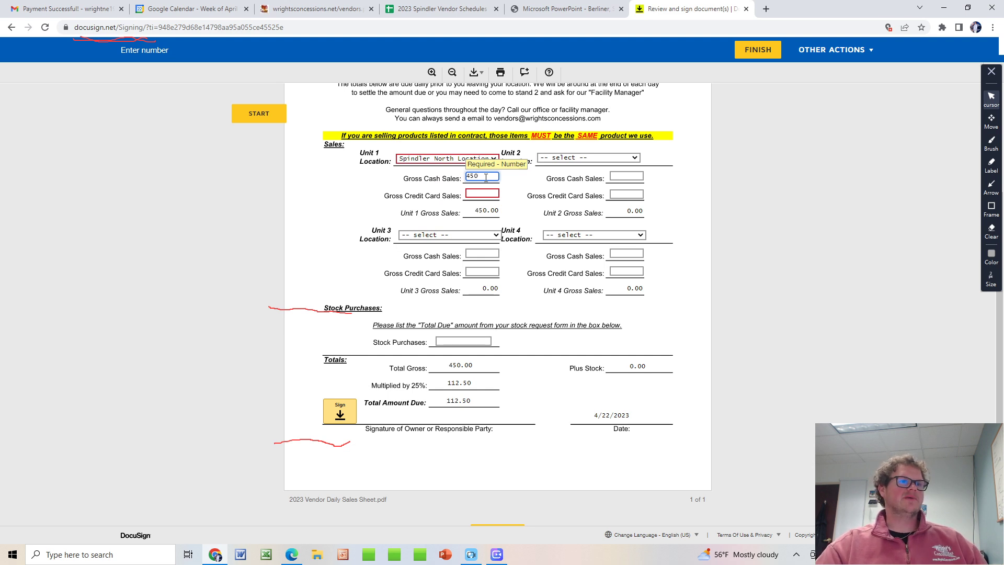
pyautogui.click(481, 194)
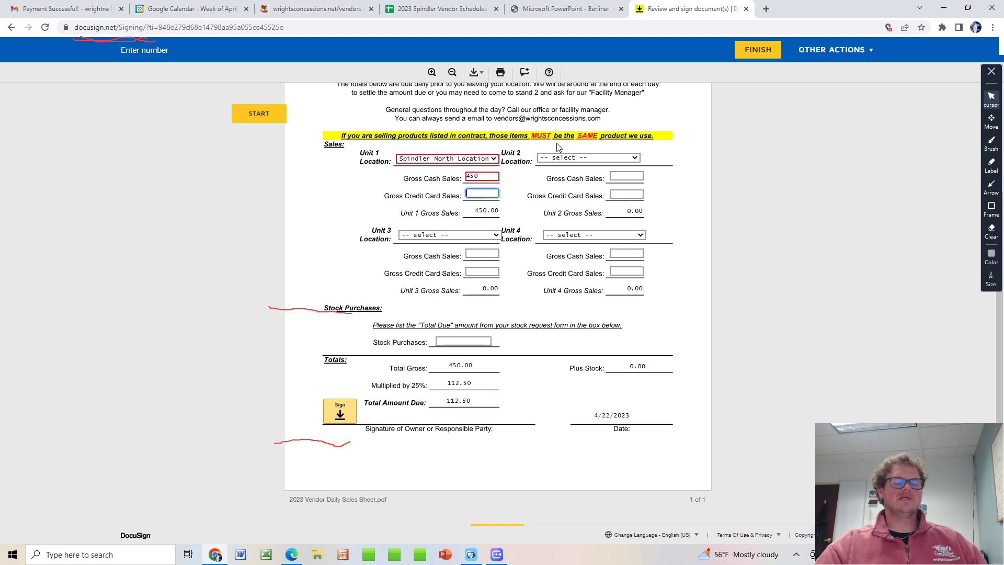
pyautogui.write('30')
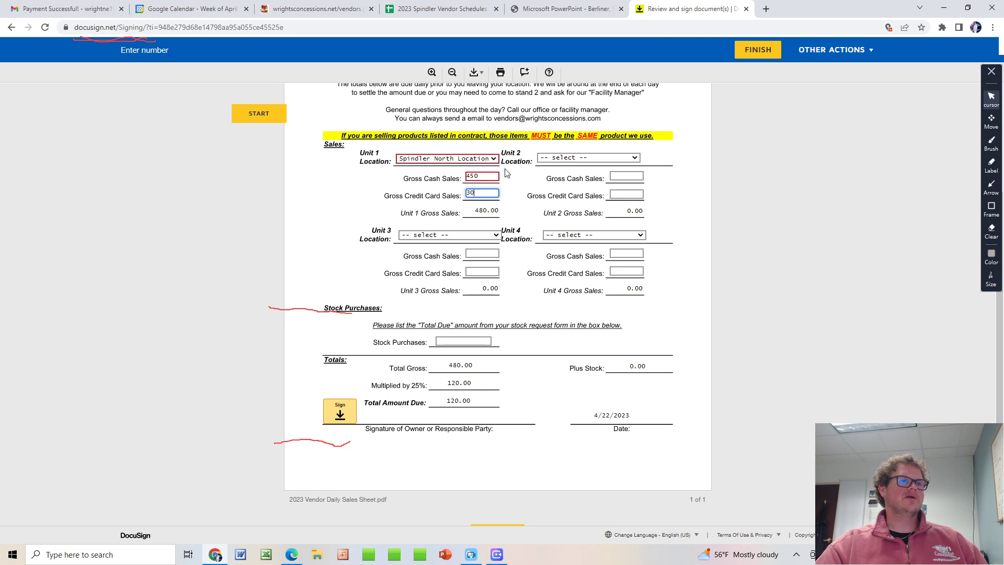
pyautogui.click(451, 197)
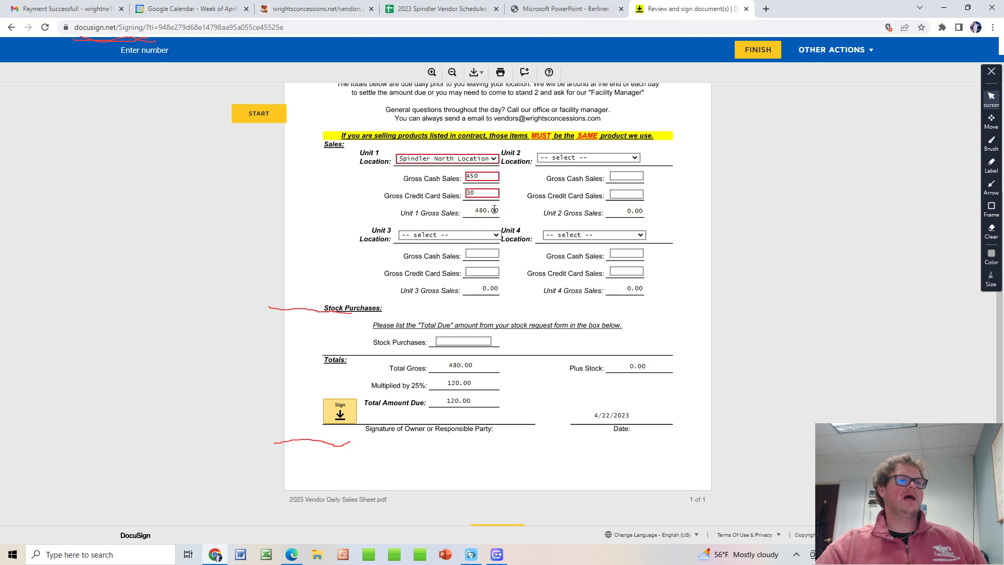
# Step: Set Unit 2's location to Spindler South Location
pyautogui.click(559, 158)
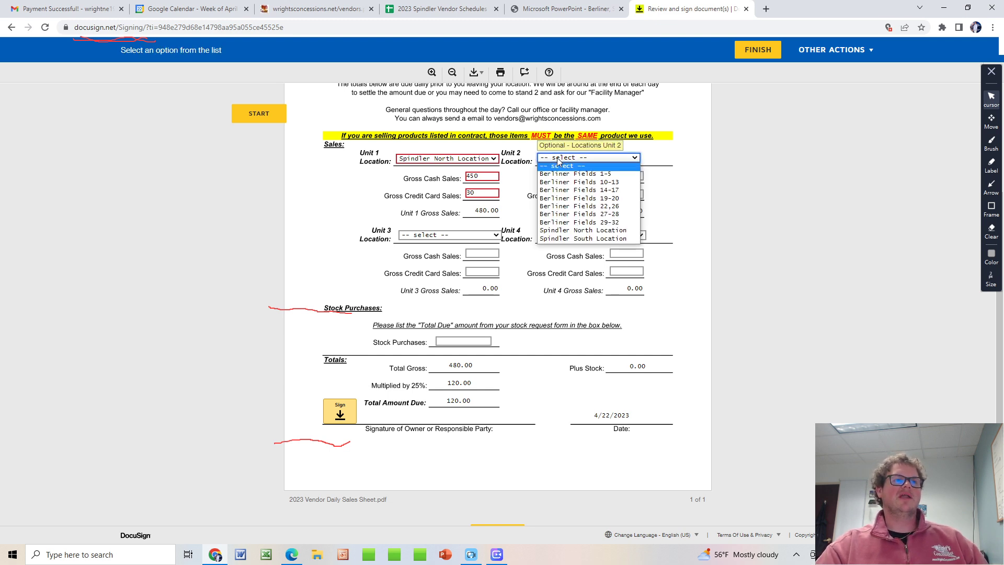
pyautogui.click(572, 163)
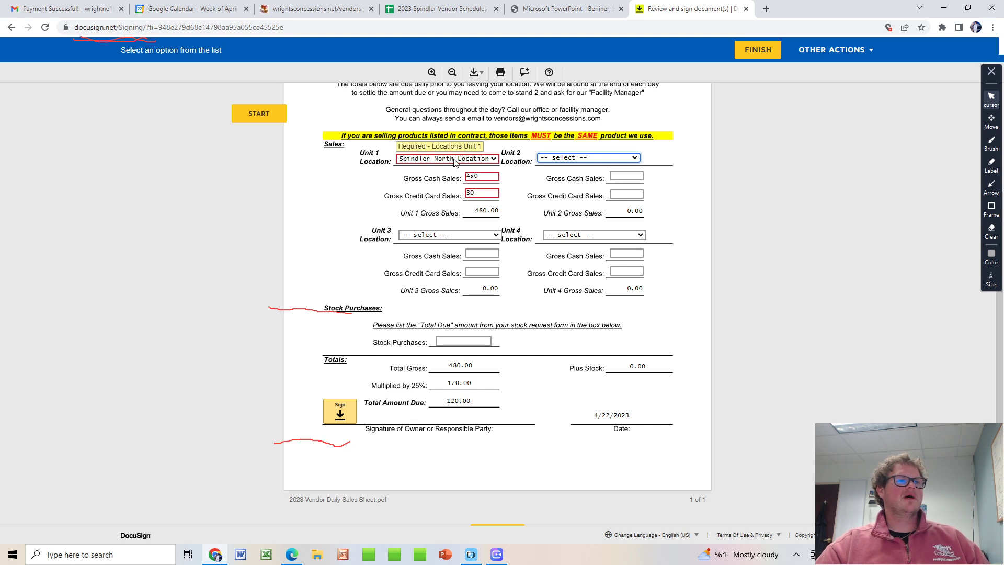
pyautogui.click(594, 159)
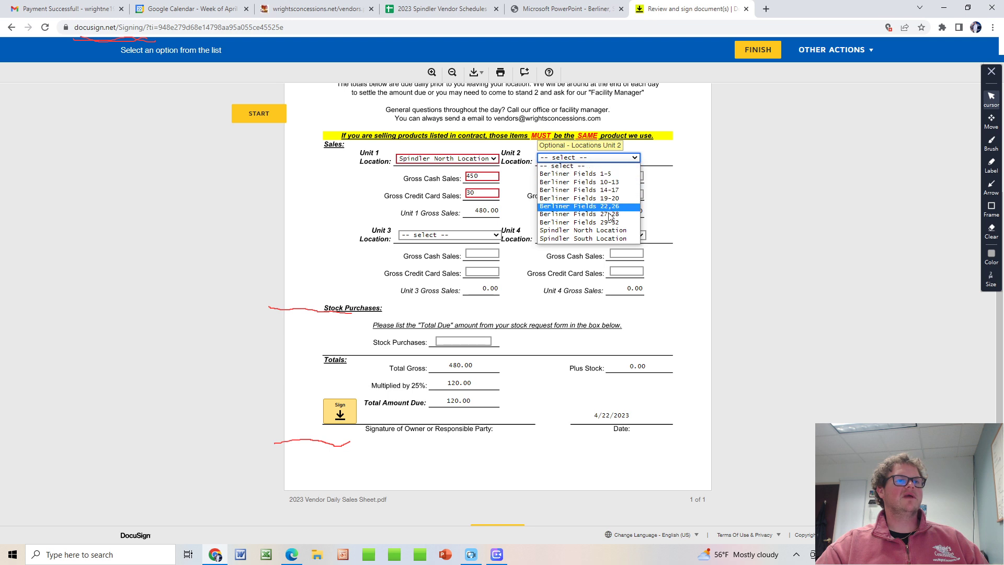
pyautogui.click(613, 239)
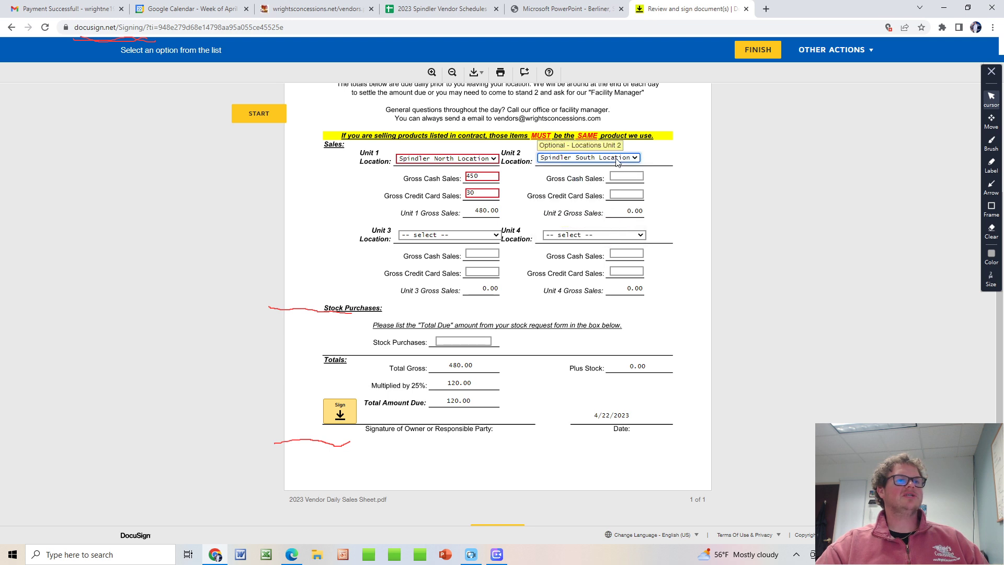
# Step: Enter Unit 2 sales of 32 cash and 455 credit card, making the amount due 241.75
pyautogui.press('Tab')
pyautogui.write('3')
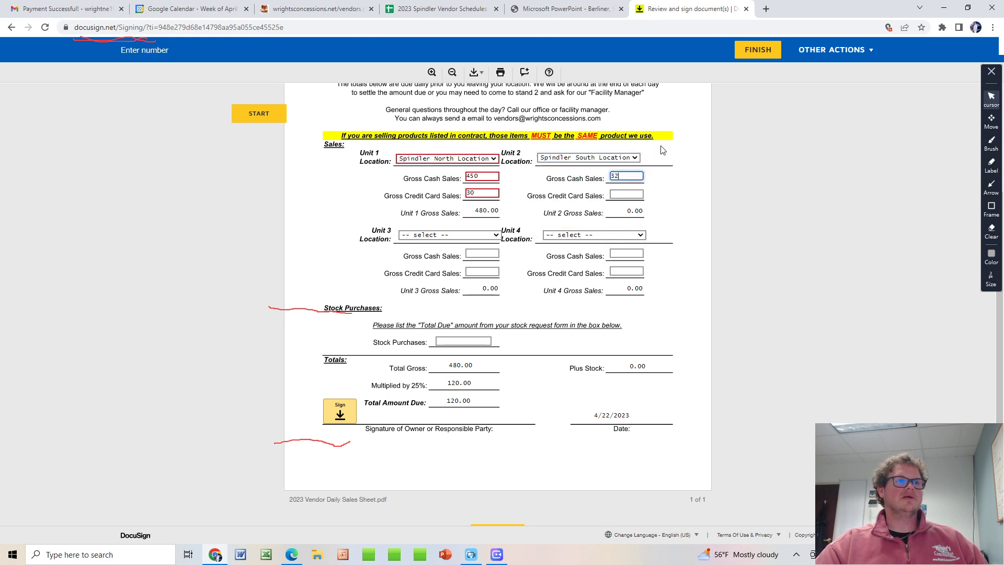
pyautogui.write('2')
pyautogui.press('Tab')
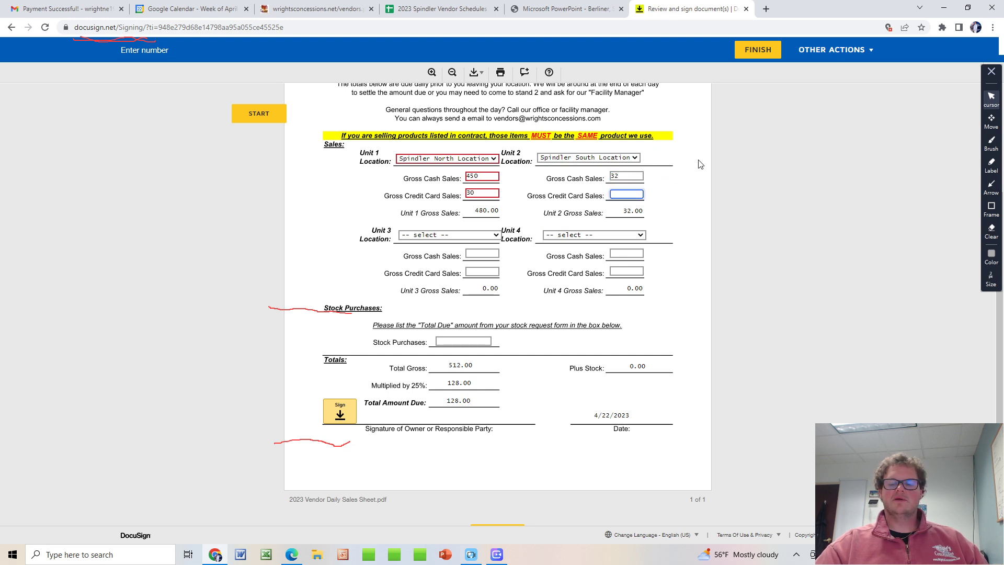
pyautogui.write('455')
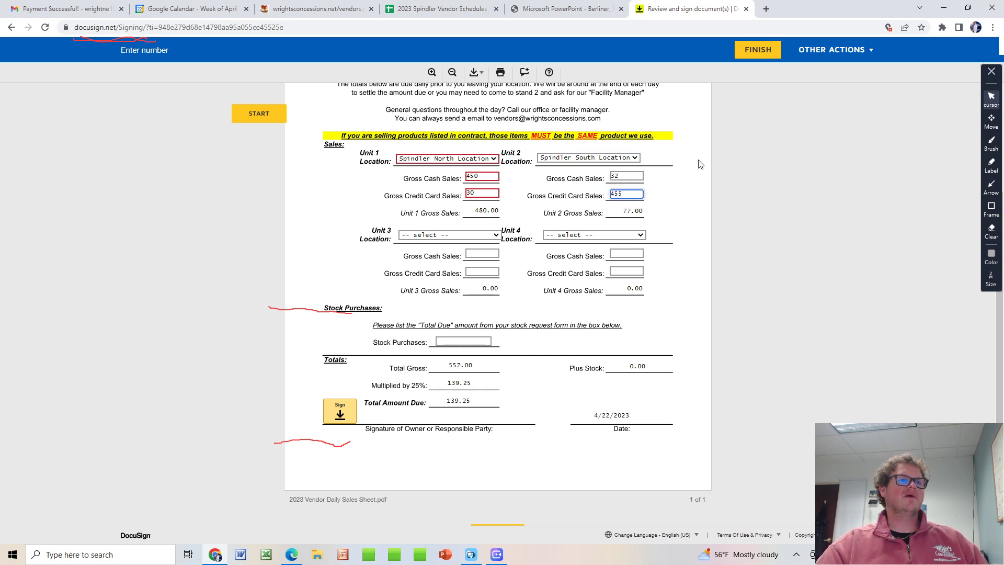
pyautogui.click(698, 161)
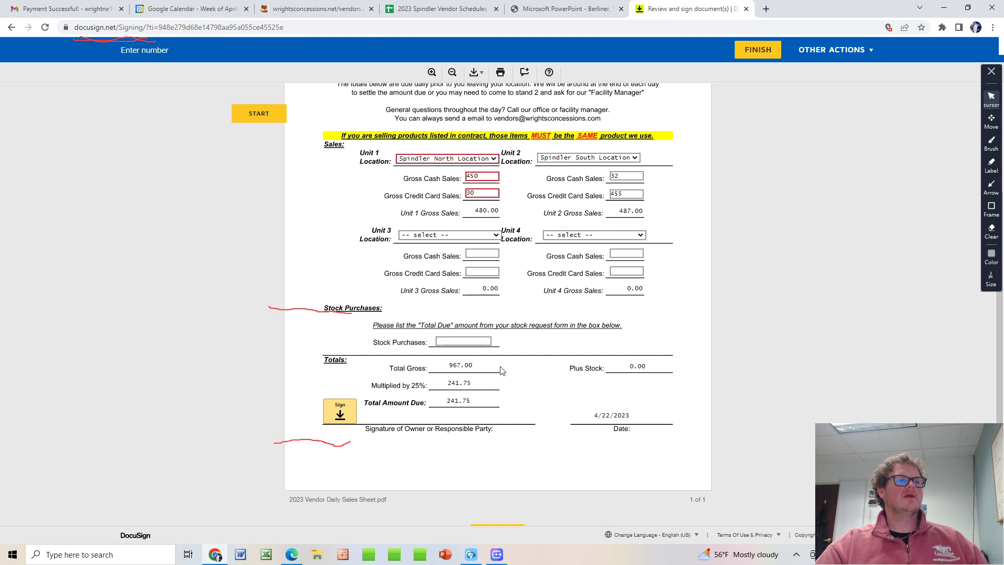
# Step: Enter 100 for stock purchases, raising the total amount due to 341.75
pyautogui.click(463, 342)
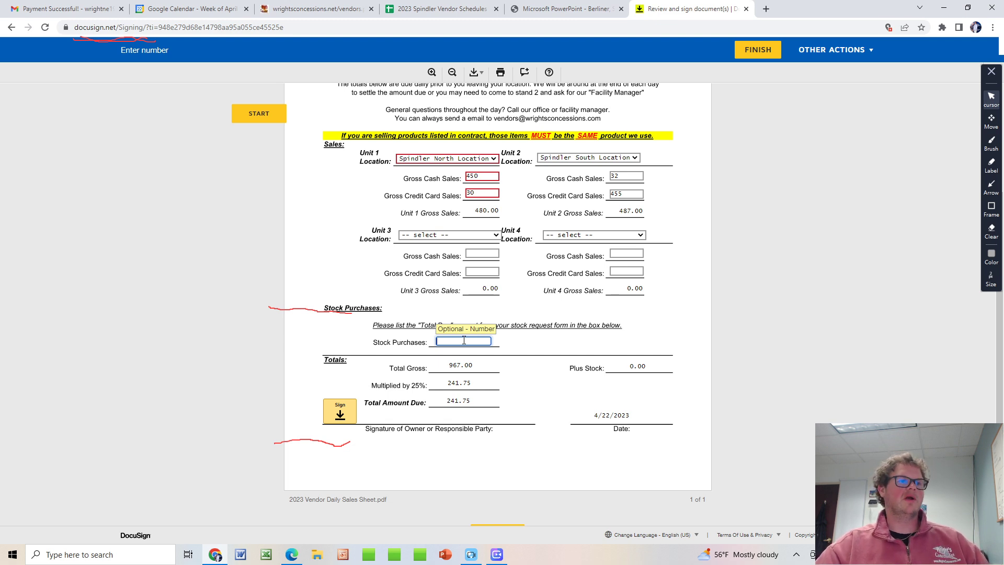
pyautogui.write('100')
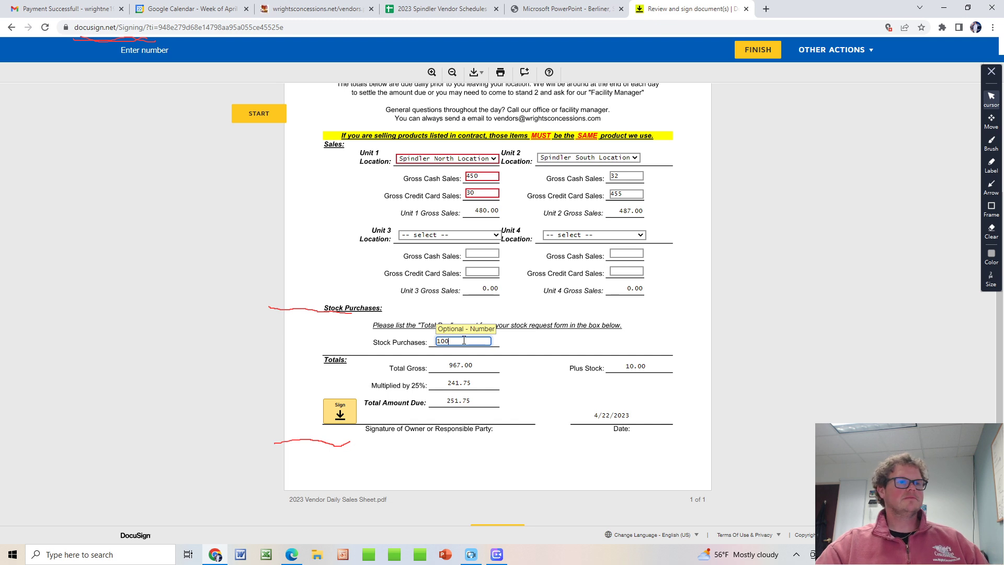
pyautogui.click(531, 357)
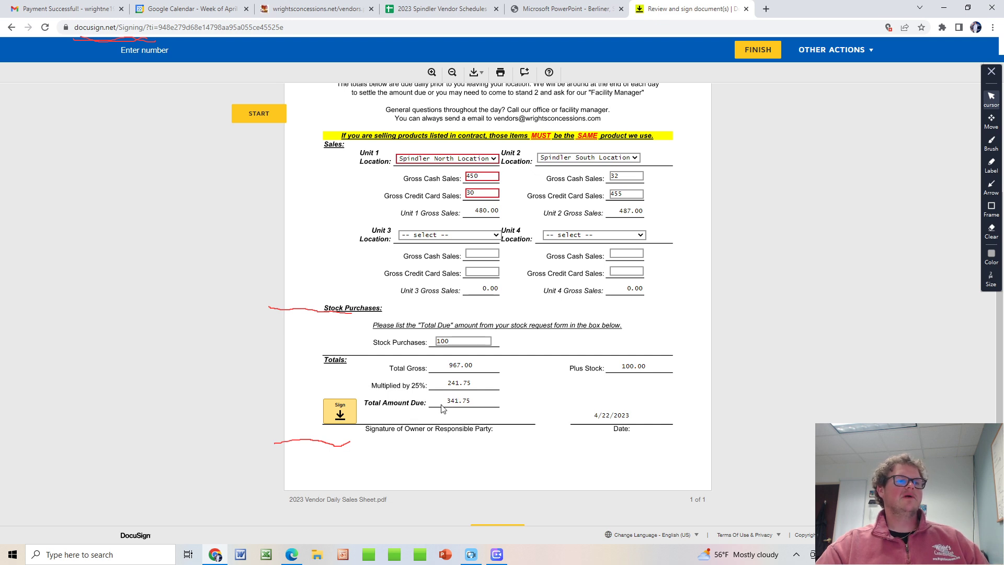
# Step: Adopt the signature to sign the sales sheet and set its date to April 22, 2023
pyautogui.click(339, 408)
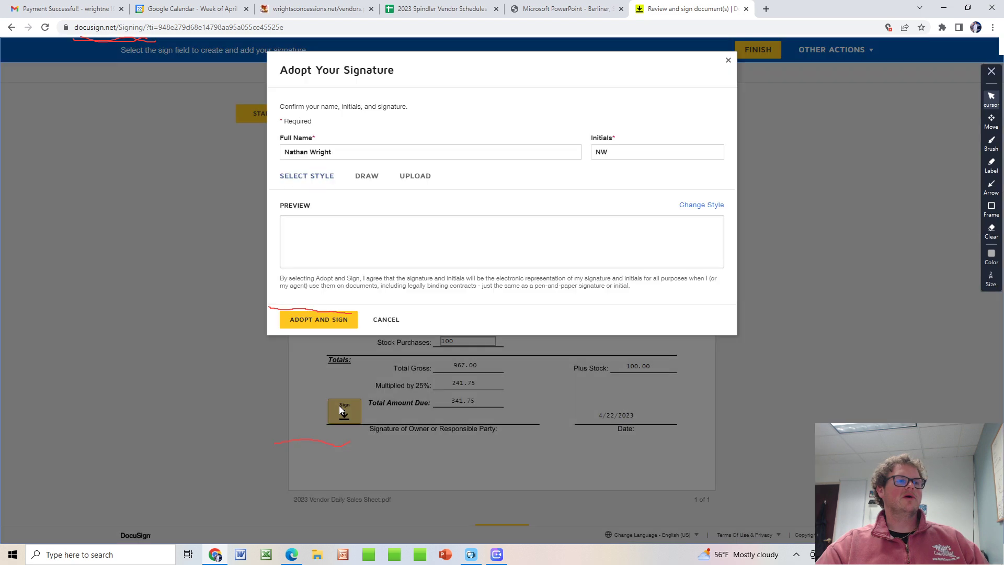
pyautogui.click(324, 320)
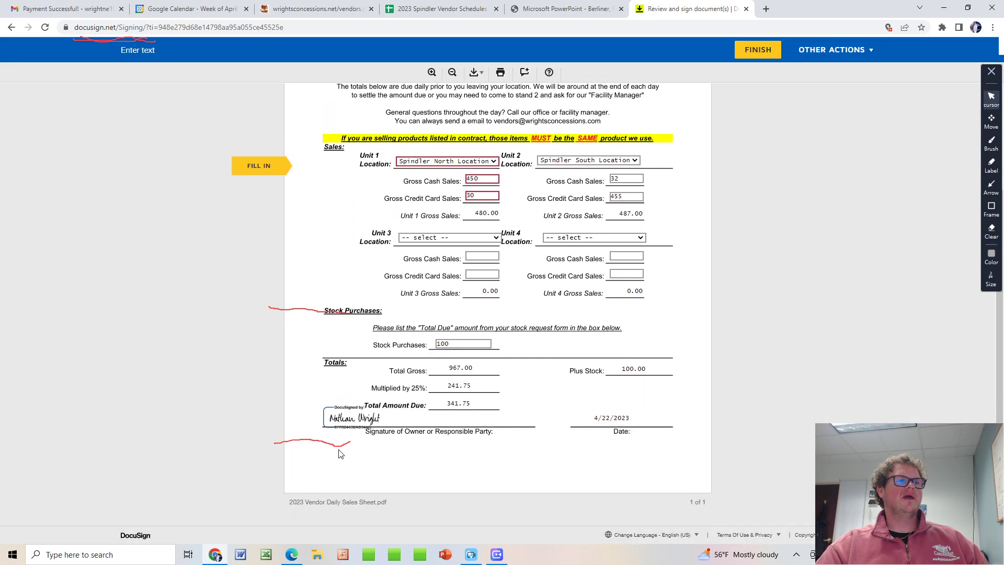
pyautogui.click(355, 200)
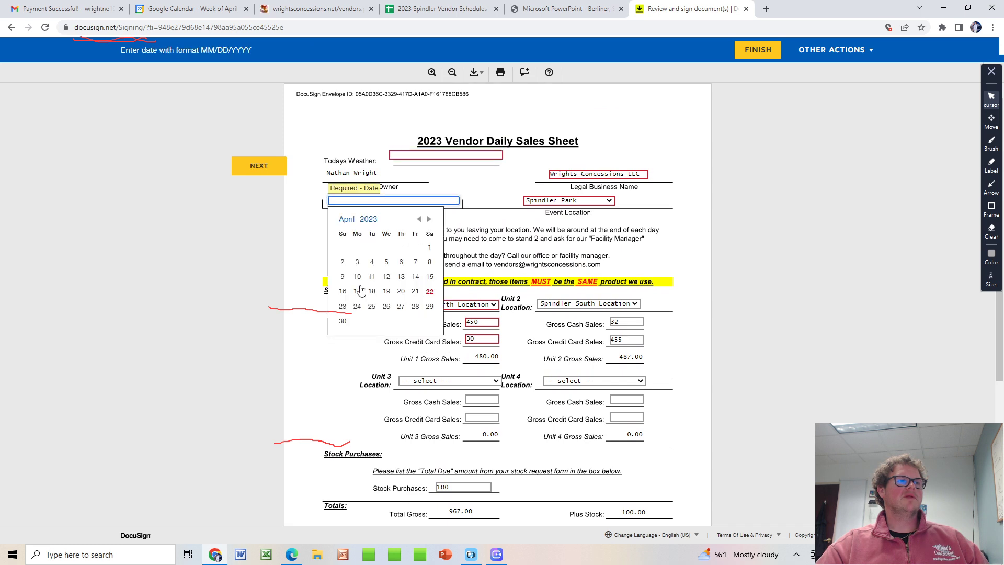
pyautogui.click(433, 295)
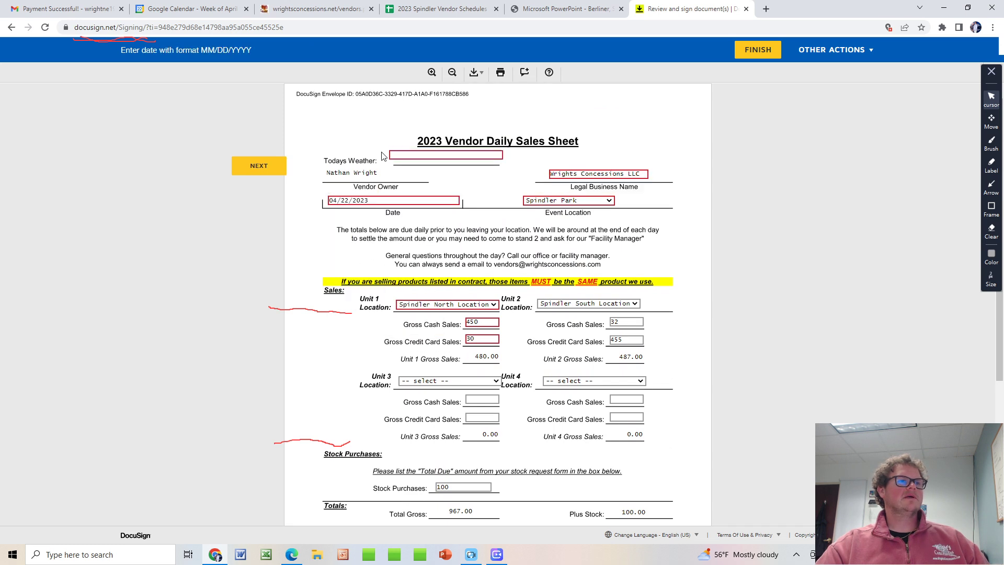
# Step: Enter 'Chilly 60 Degrees Some' into the Todays Weather field
pyautogui.click(402, 156)
pyautogui.write('4')
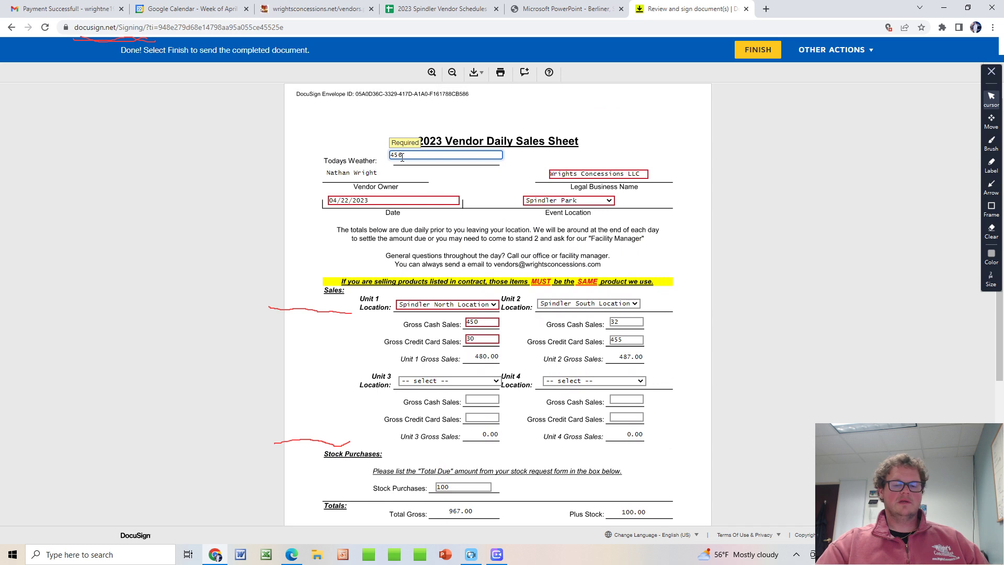
pyautogui.press('capslock')
pyautogui.write('C')
pyautogui.press('capslock')
pyautogui.write('h')
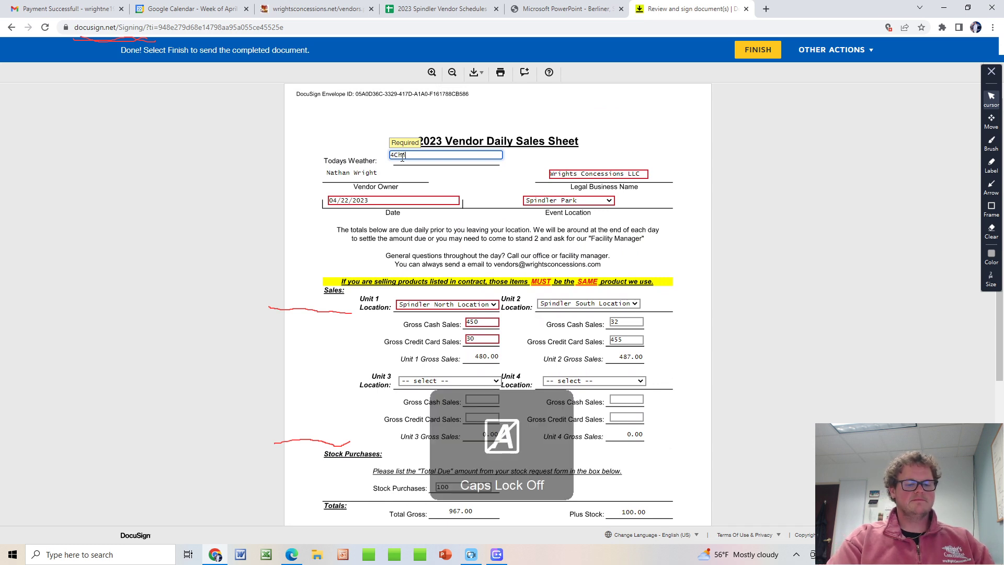
pyautogui.write('ill')
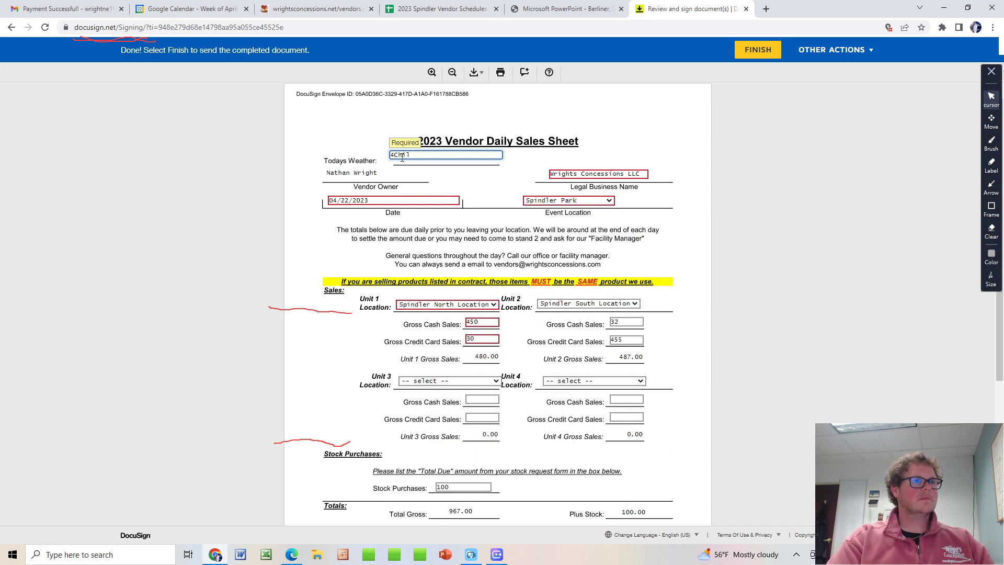
pyautogui.press('capslock')
pyautogui.write('C')
pyautogui.press('capslock')
pyautogui.write('hilly 6')
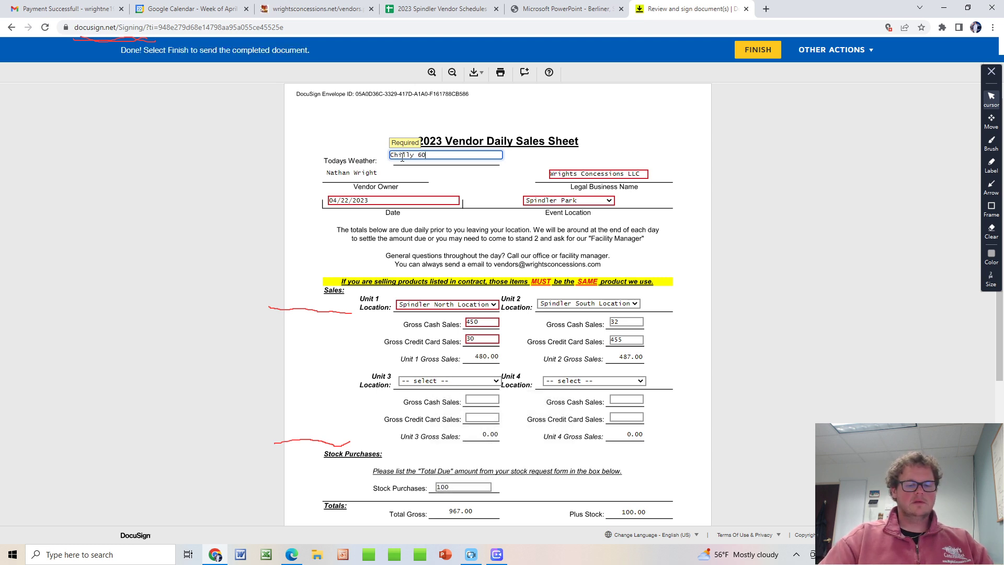
pyautogui.write('0')
pyautogui.press('capslock')
pyautogui.write('D')
pyautogui.press('capslock')
pyautogui.write('egrees')
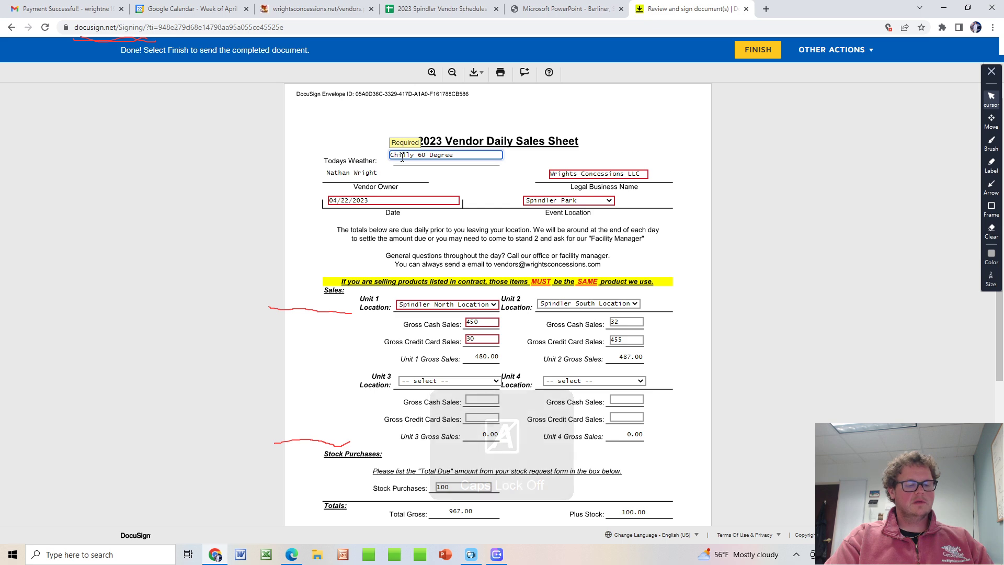
pyautogui.press('capslock')
pyautogui.write('S')
pyautogui.press('capslock')
pyautogui.write('ome')
pyautogui.press('capslock')
# Step: Complete the weather entry as 'Chilly 60 Degrees Some Sun' and review the sheet
pyautogui.write('S')
pyautogui.press('capslock')
pyautogui.write('u')
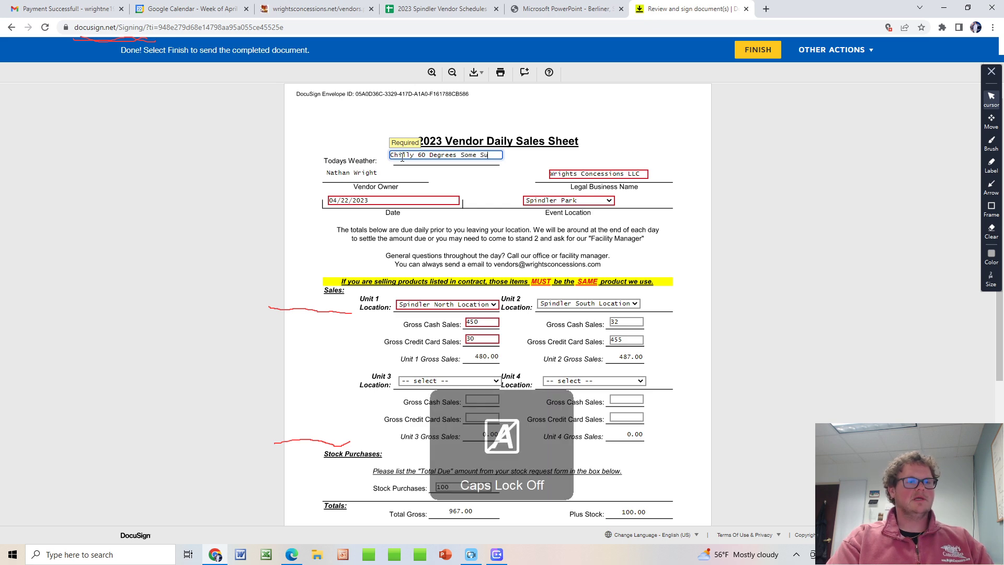
pyautogui.write('n')
pyautogui.click(312, 183)
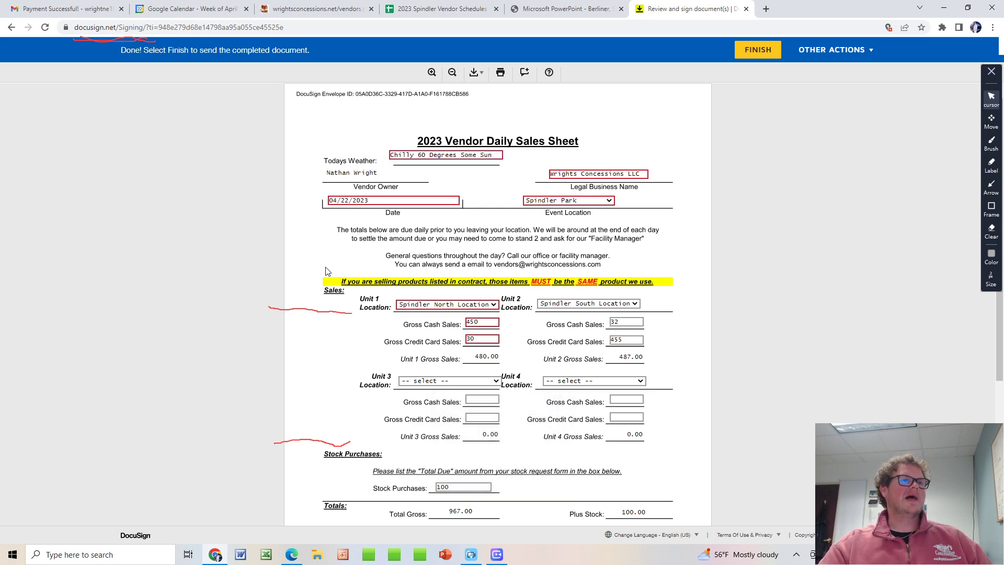
pyautogui.scroll(-1, 352, 288)
pyautogui.scroll(-4, 351, 289)
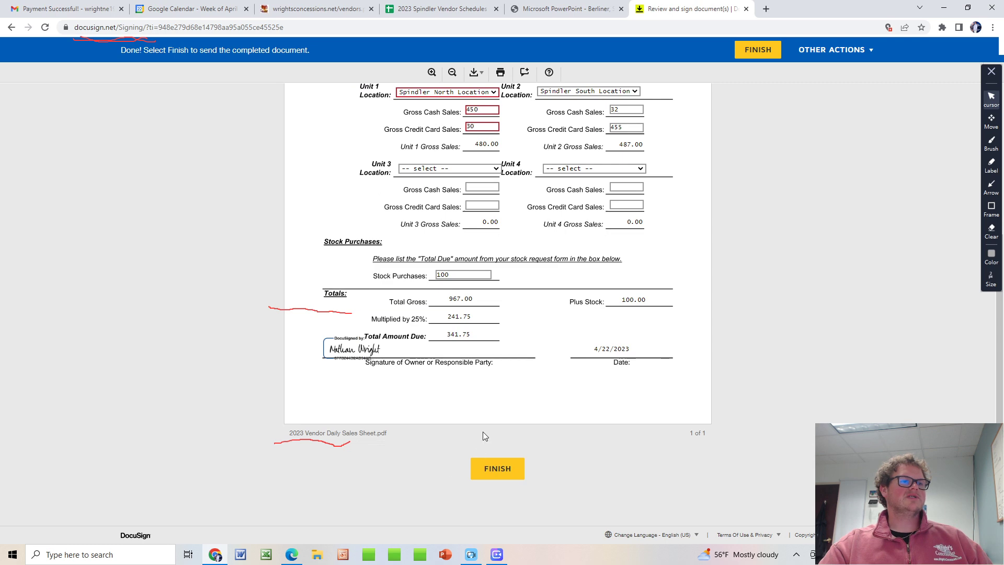
pyautogui.scroll(2, 497, 399)
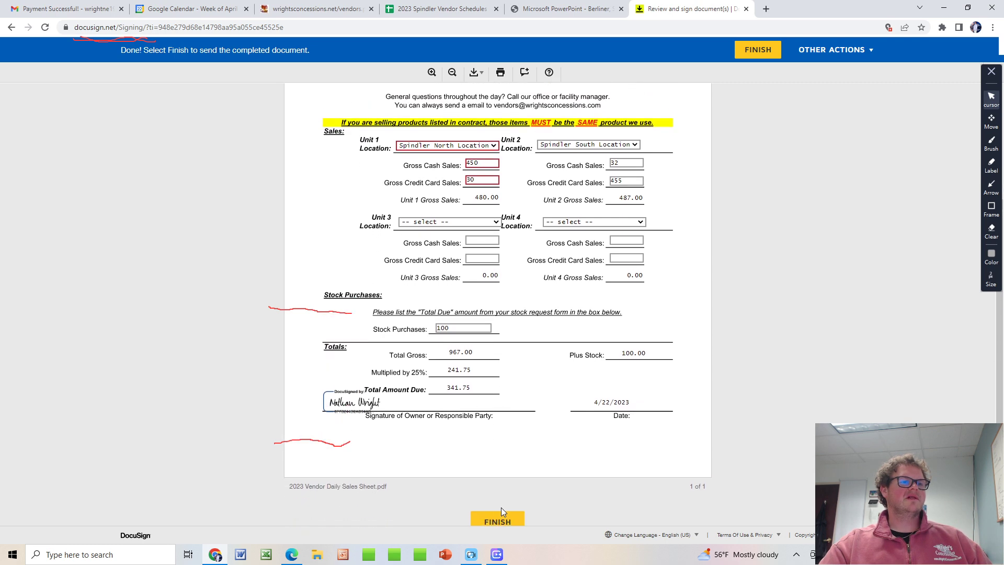
# Step: Submit the signed sheet without saving a copy, then return to the Wright's Concessions vendors page
pyautogui.click(500, 522)
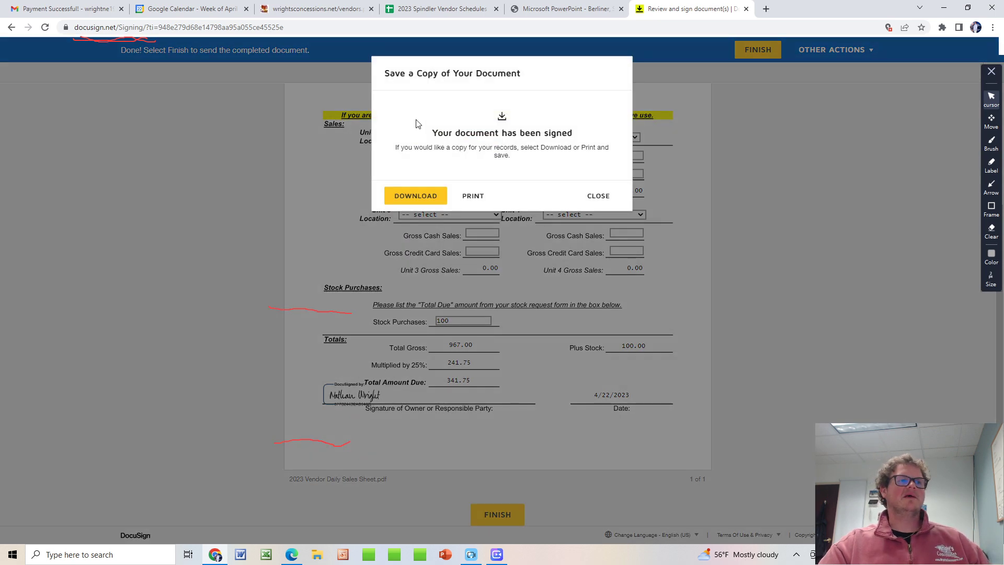
pyautogui.click(606, 200)
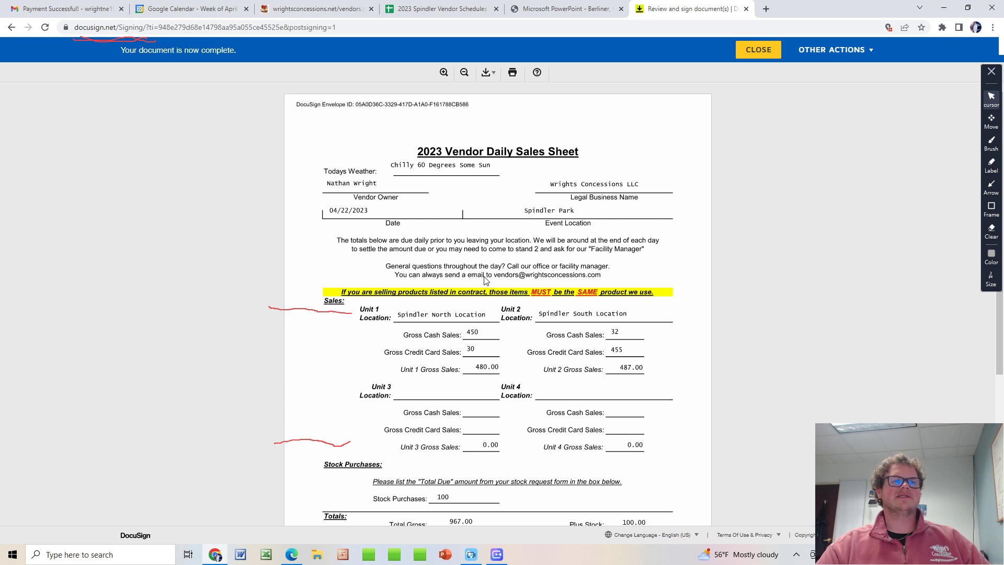
pyautogui.click(991, 144)
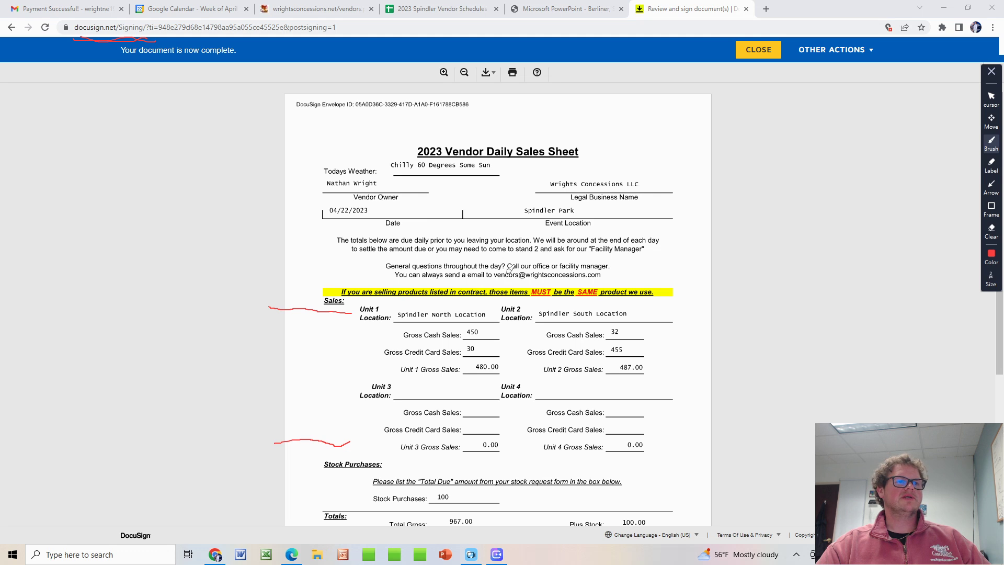
pyautogui.moveTo(496, 264)
pyautogui.mouseDown()
pyautogui.moveTo(552, 282)
pyautogui.moveTo(621, 277)
pyautogui.moveTo(542, 255)
pyautogui.moveTo(503, 263)
pyautogui.mouseUp()
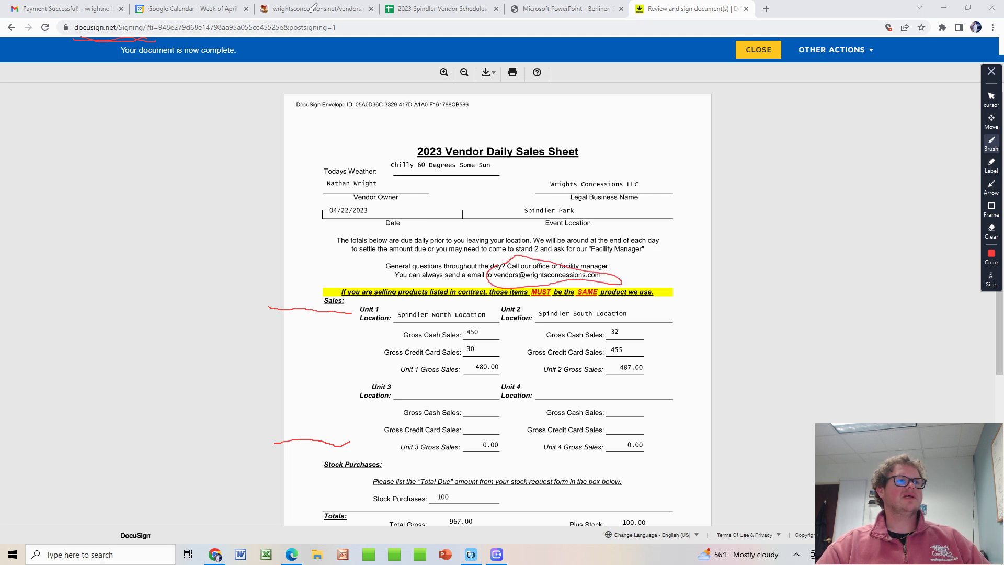
pyautogui.click(990, 99)
pyautogui.click(297, 8)
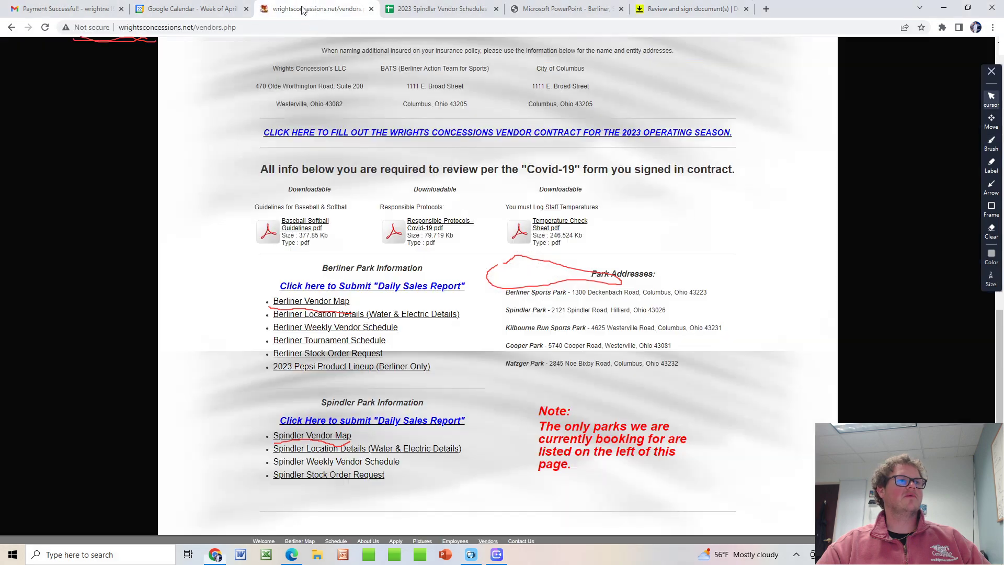
pyautogui.scroll(10, 304, 165)
pyautogui.scroll(2, 390, 106)
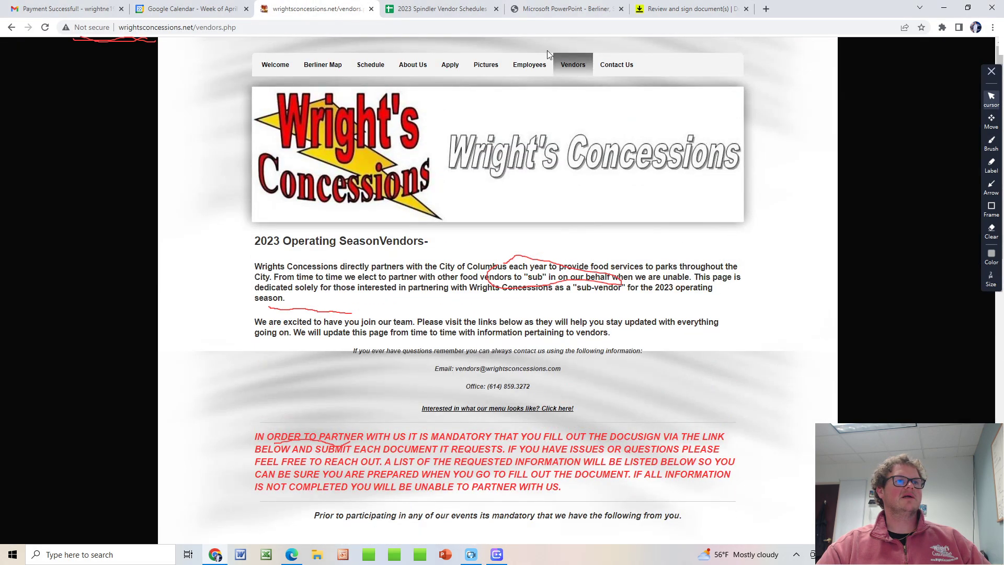
pyautogui.click(581, 71)
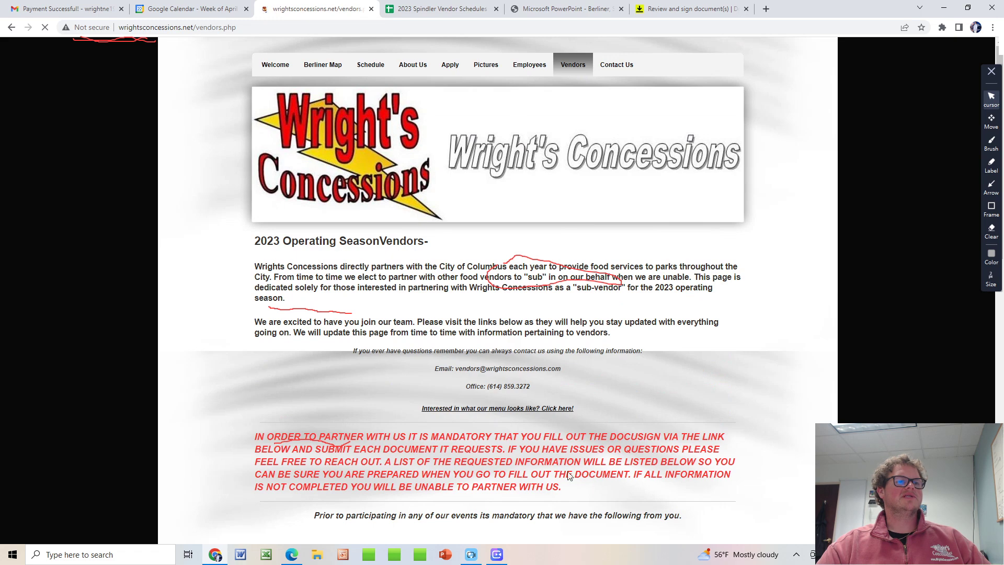
pyautogui.scroll(-8, 454, 326)
pyautogui.scroll(5, 529, 464)
pyautogui.scroll(3, 529, 462)
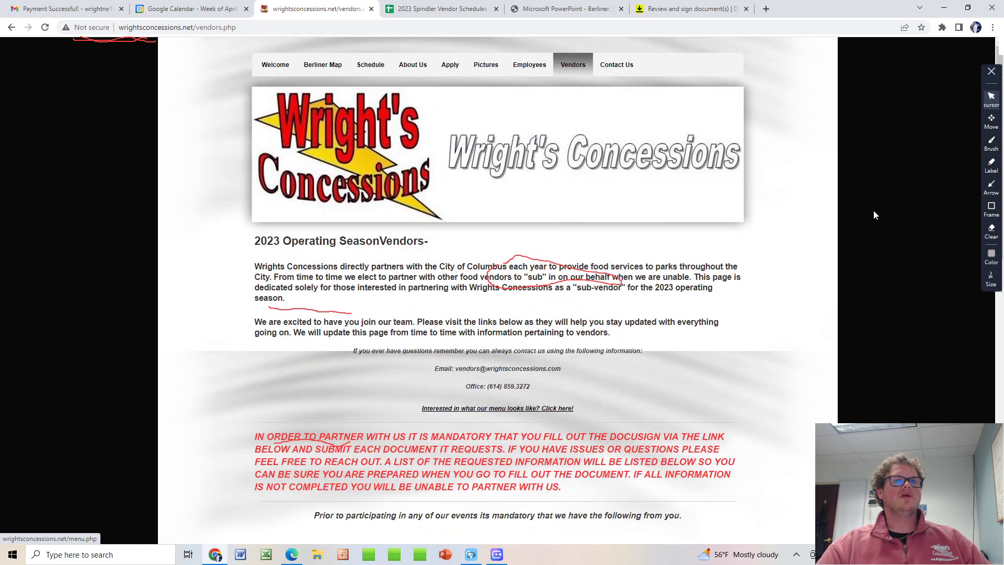
pyautogui.click(992, 144)
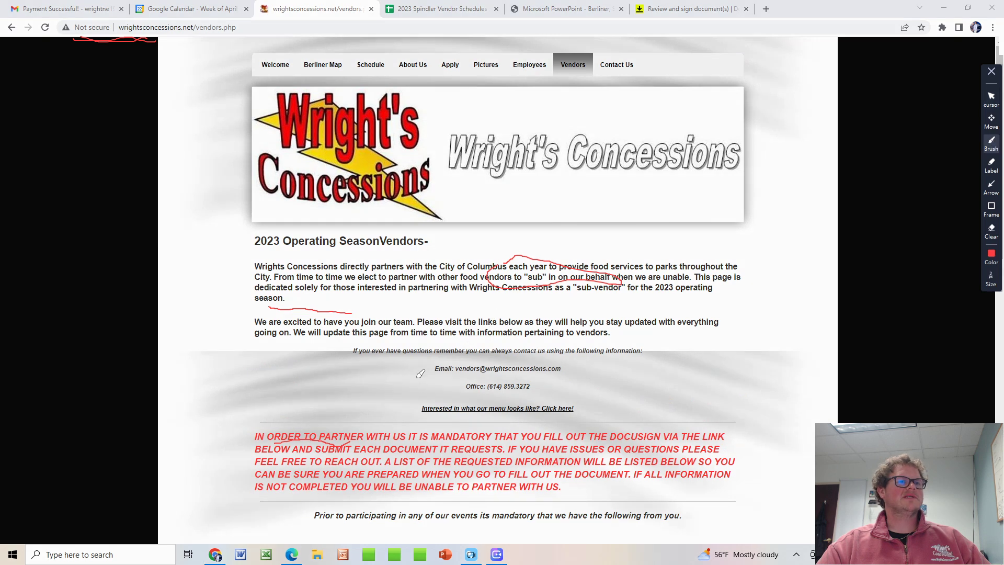
pyautogui.moveTo(408, 401)
pyautogui.mouseDown()
pyautogui.moveTo(475, 426)
pyautogui.moveTo(575, 421)
pyautogui.moveTo(577, 389)
pyautogui.moveTo(506, 389)
pyautogui.mouseUp()
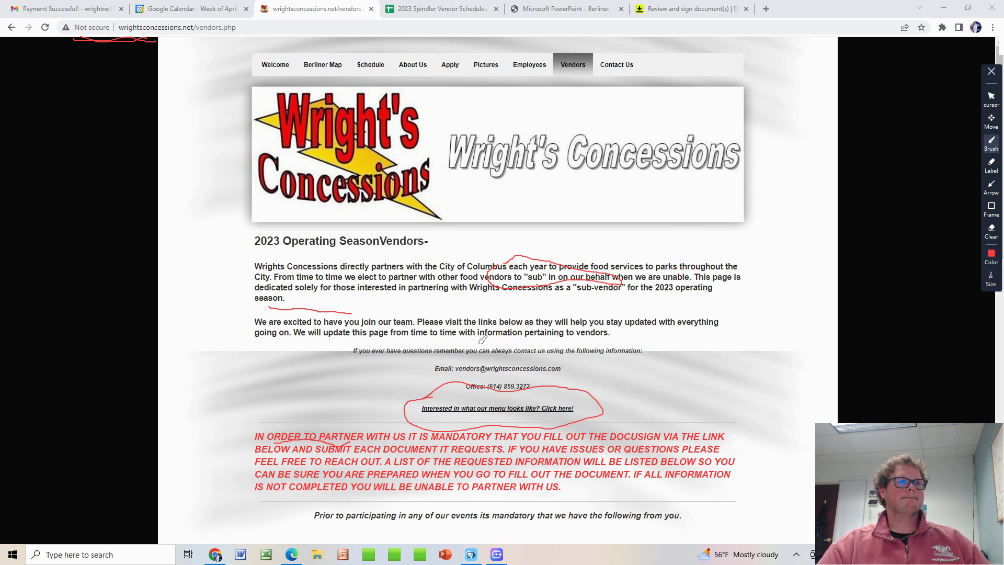
pyautogui.click(991, 98)
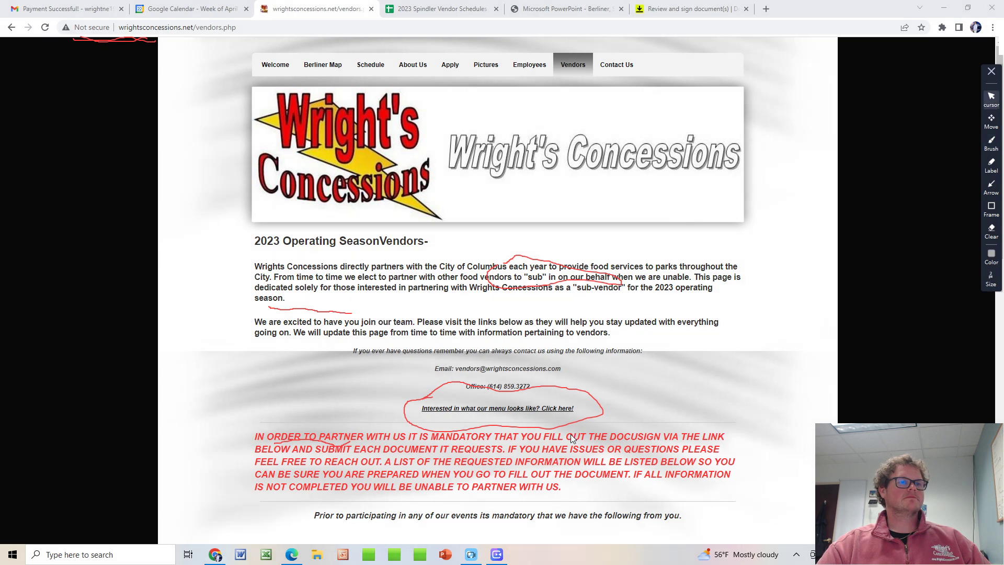